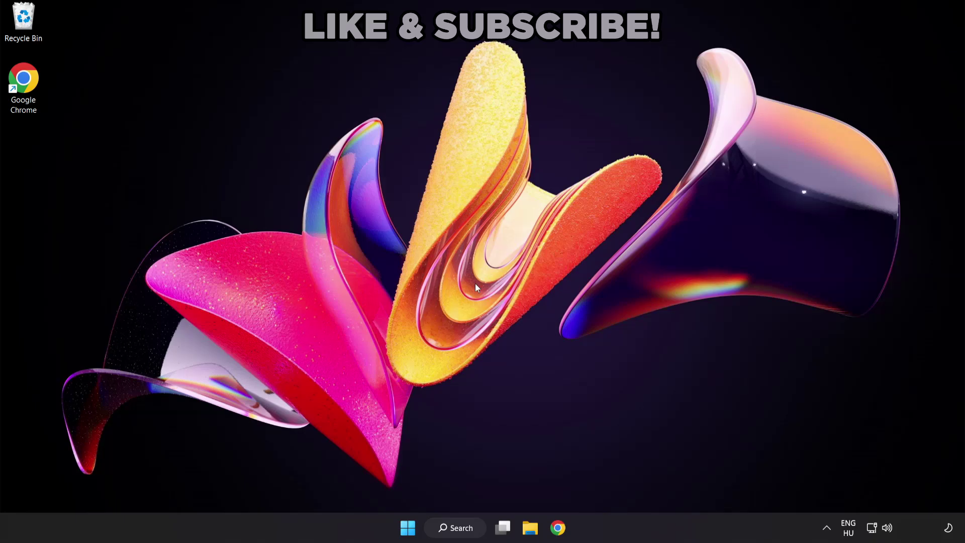
Search Windows for 'device manager' and launch Device Manager.
left_click(467, 534)
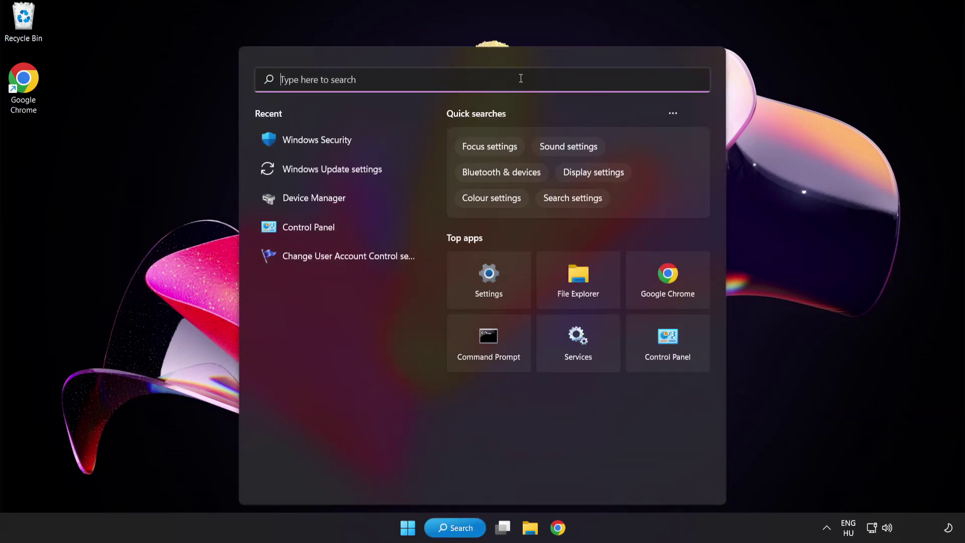
type("device manag")
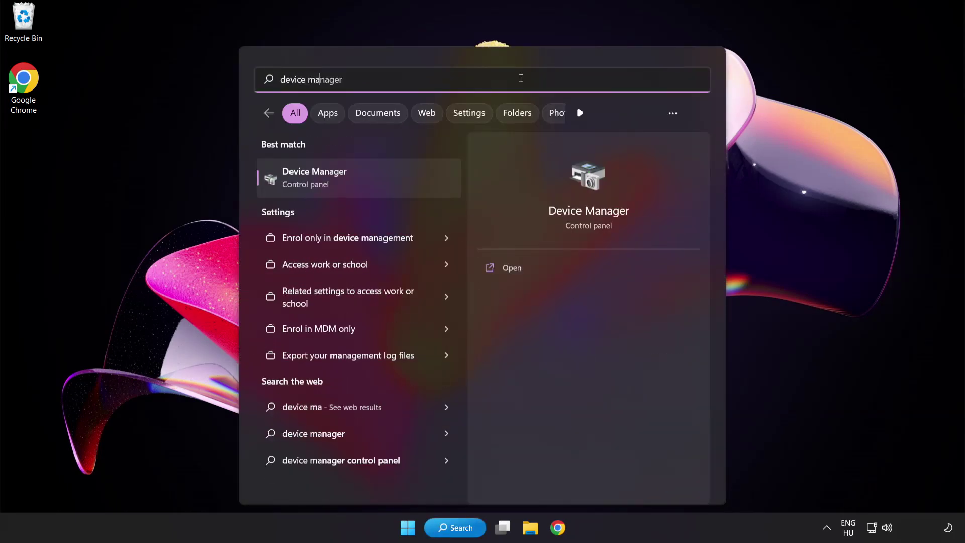
type("er")
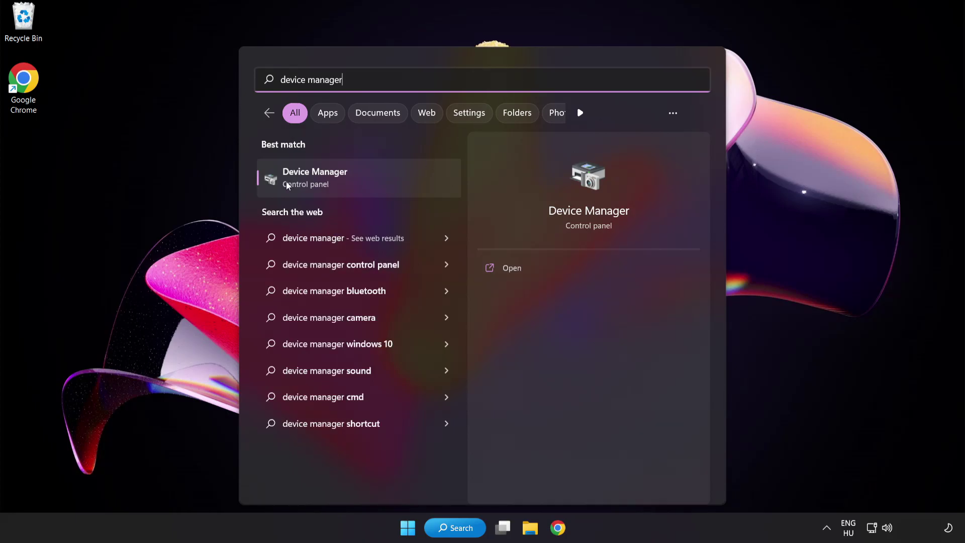
left_click(385, 182)
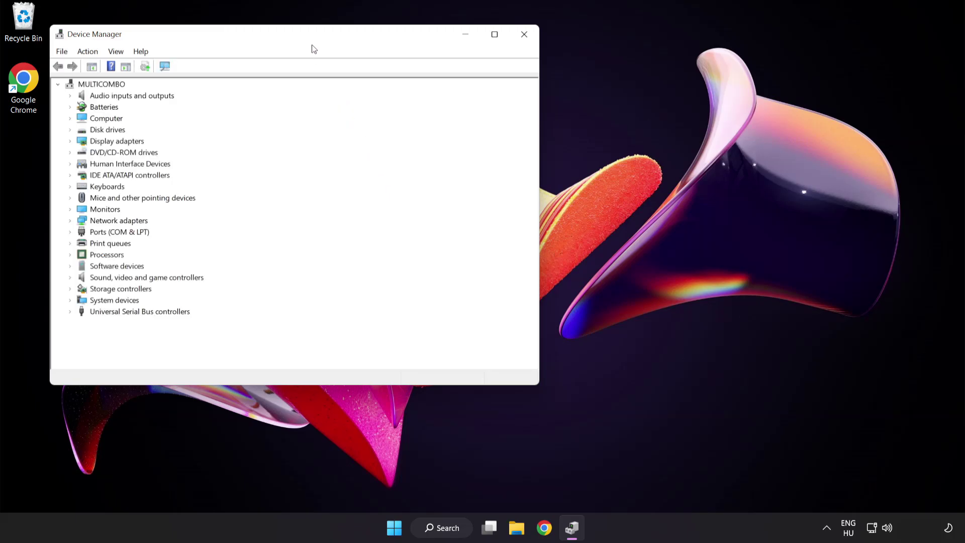
Expand Display adapters and bring up the actions menu for the VMware SVGA 3D adapter.
left_click_drag(310, 36, 472, 99)
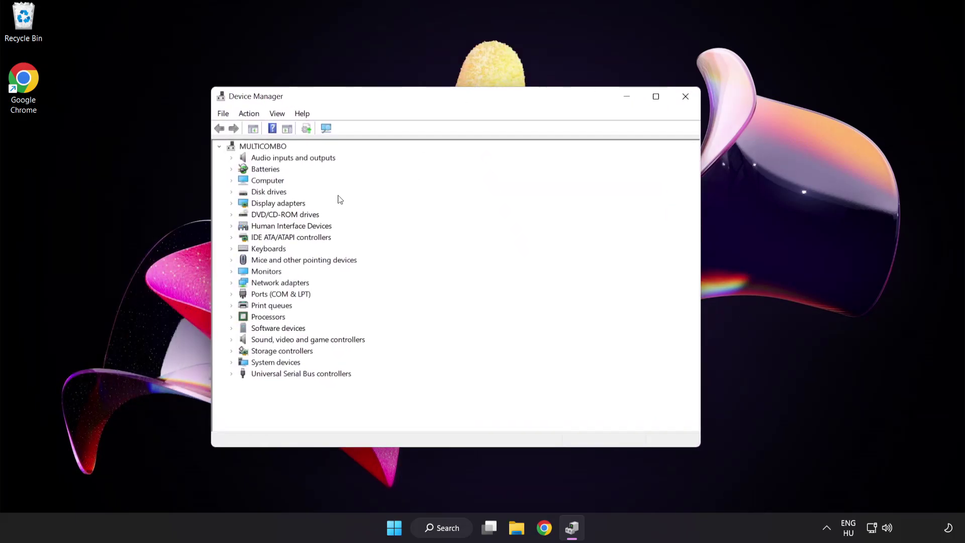
left_click(282, 204)
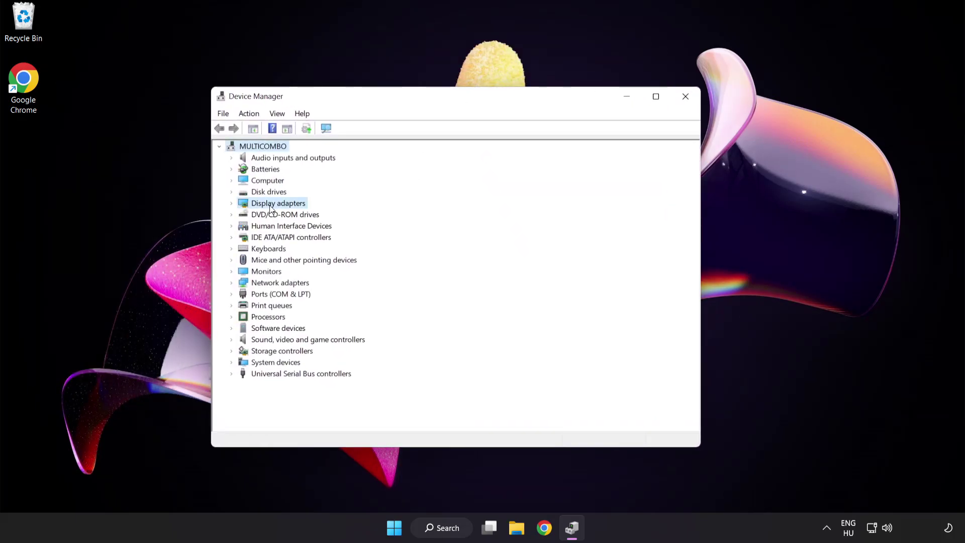
left_click(231, 203)
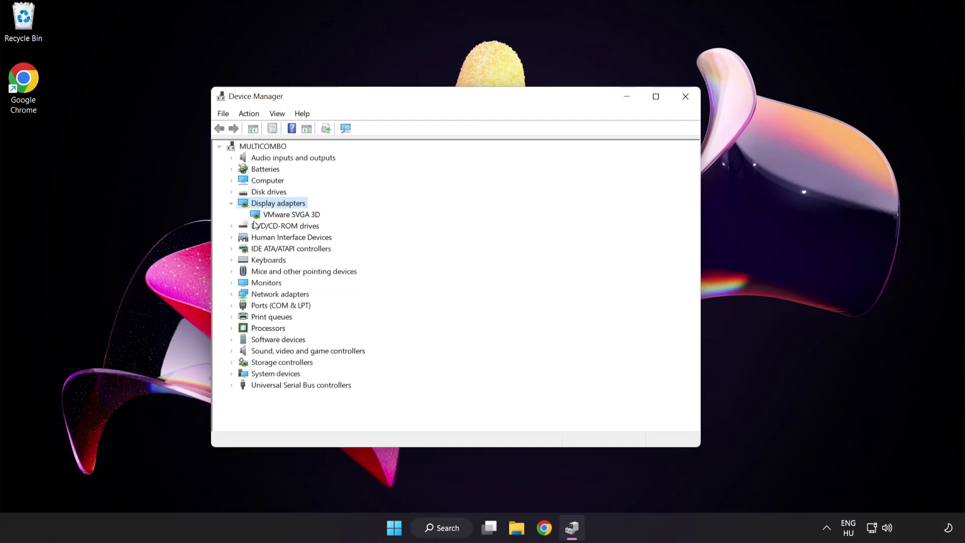
left_click(270, 216)
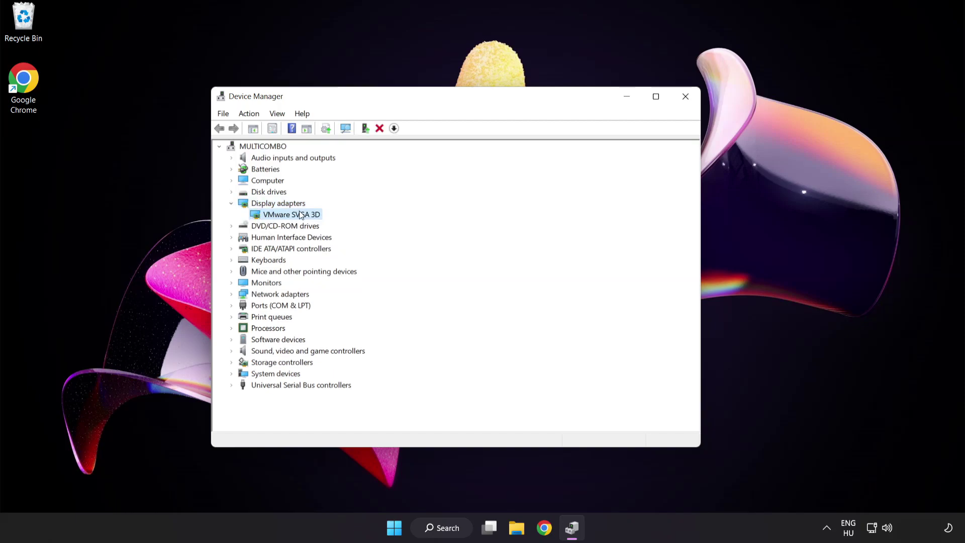
right_click(284, 214)
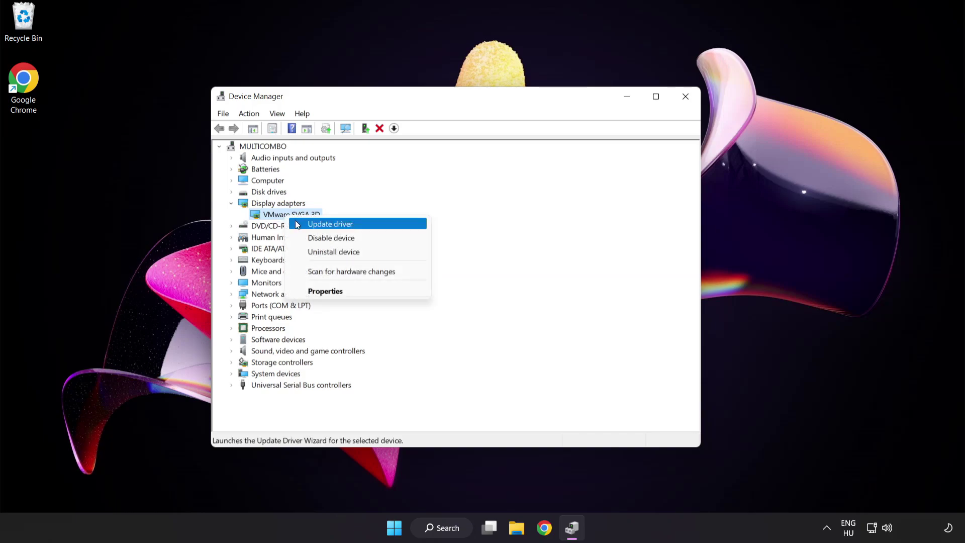
Search automatically for a VMware SVGA 3D driver, then close the wizard and Device Manager.
left_click(375, 225)
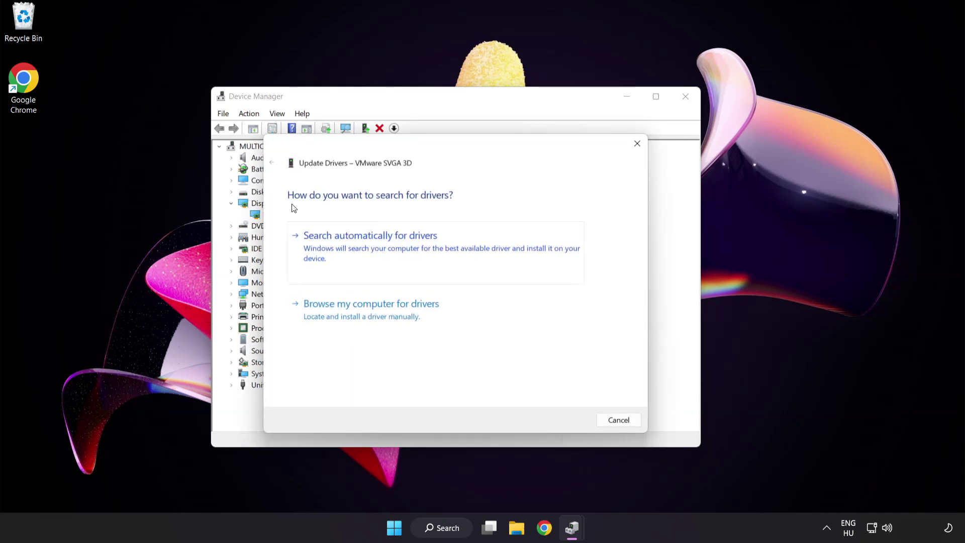
left_click(420, 247)
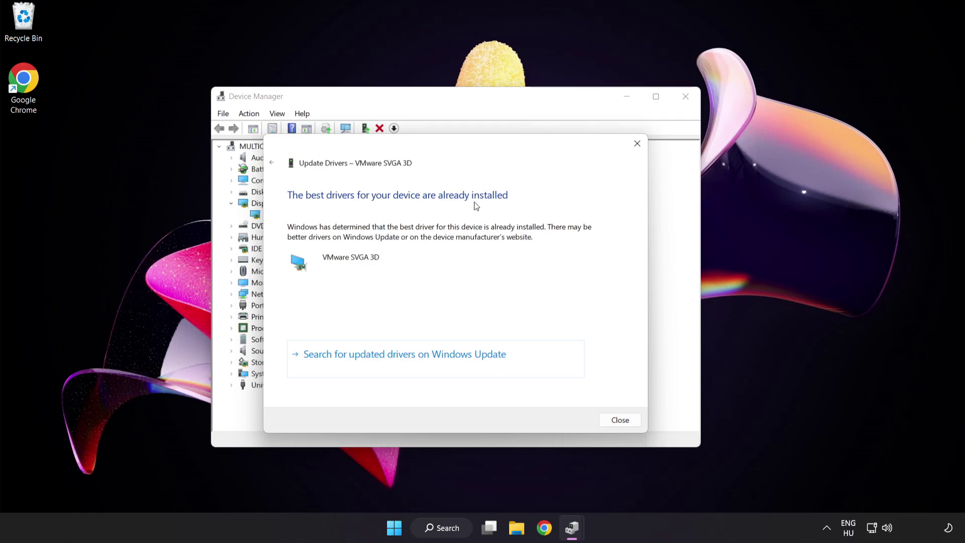
left_click(617, 421)
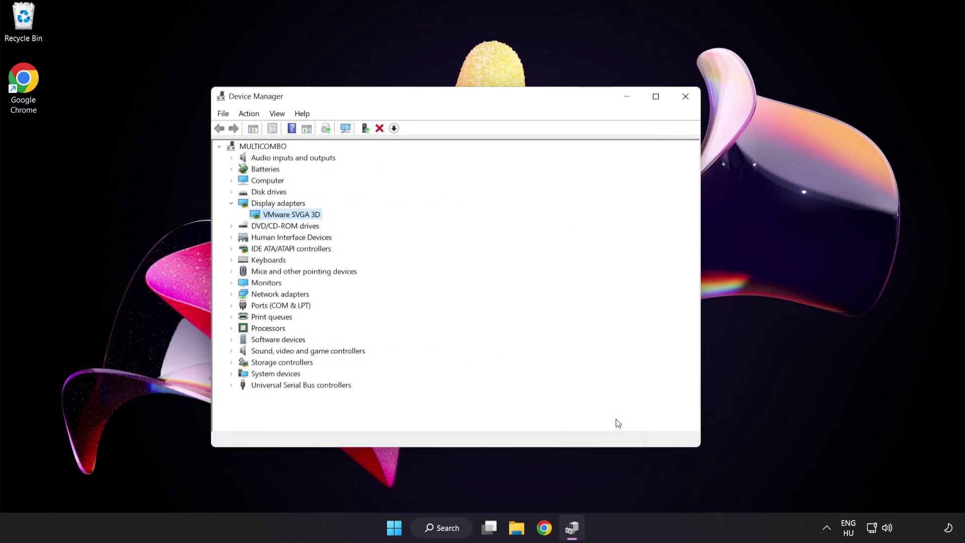
left_click(685, 99)
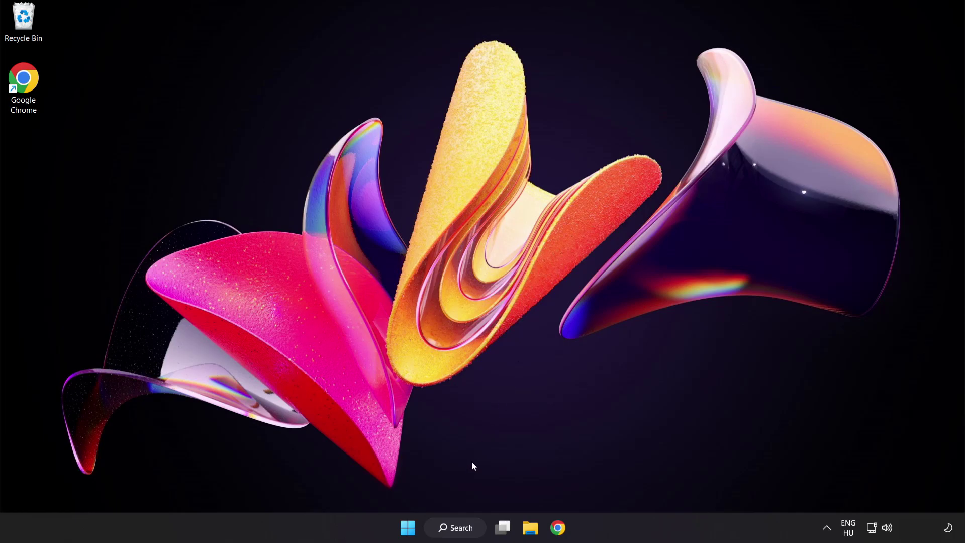
Search Windows for 'update'.
left_click(450, 529)
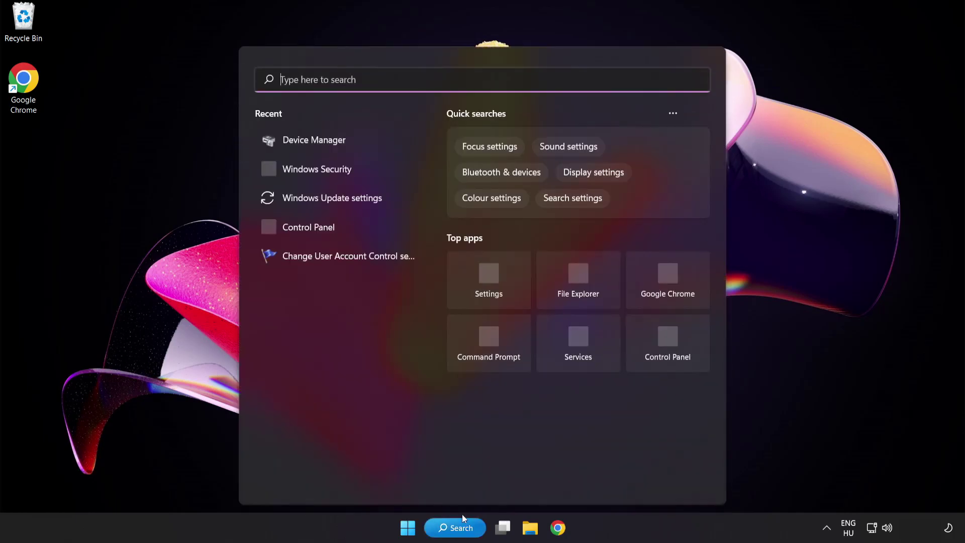
type("update")
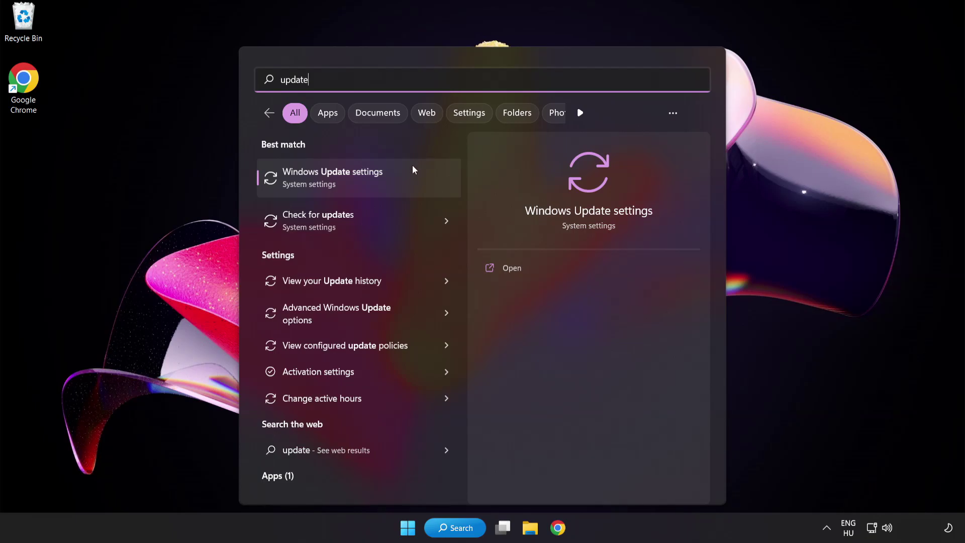
Check for Windows updates in Settings, confirm the PC is up to date, and close Settings.
left_click(369, 182)
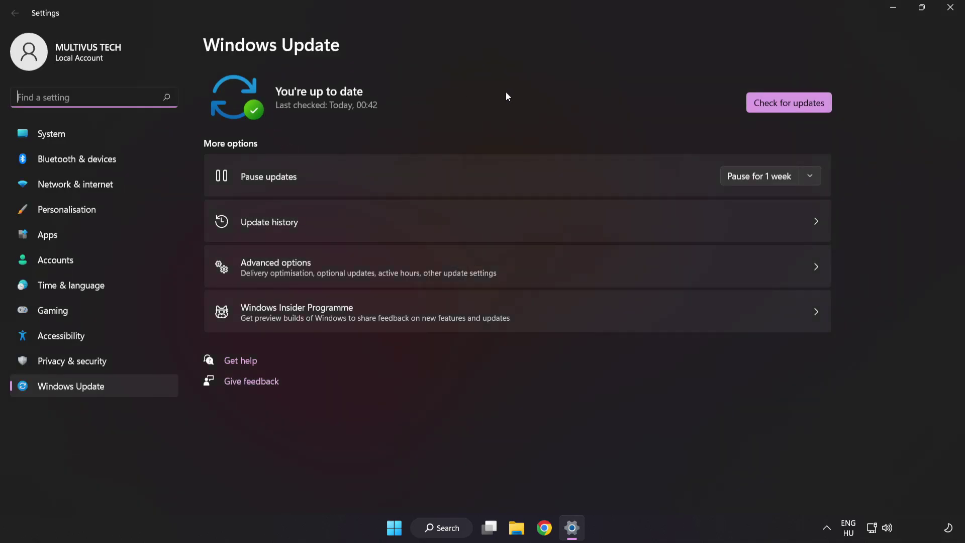
left_click(785, 108)
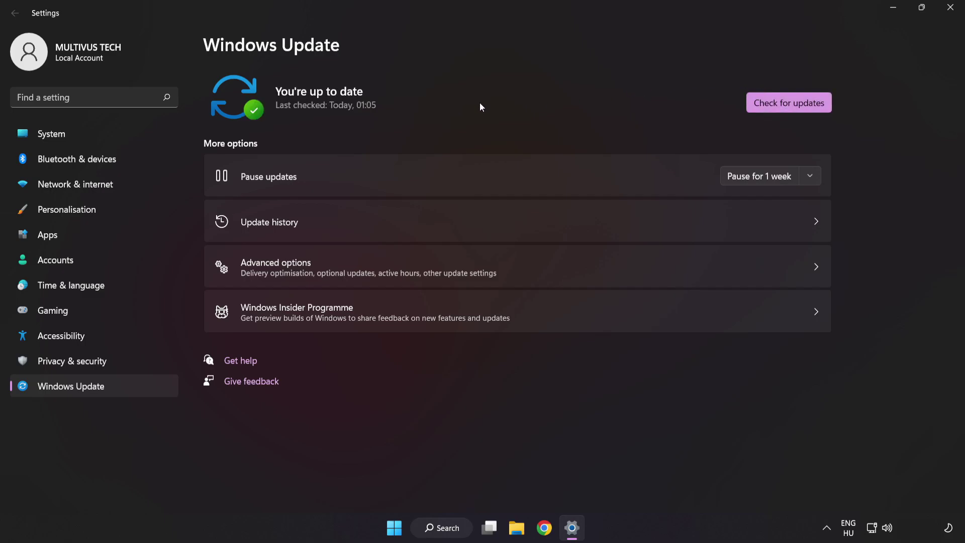
left_click(948, 14)
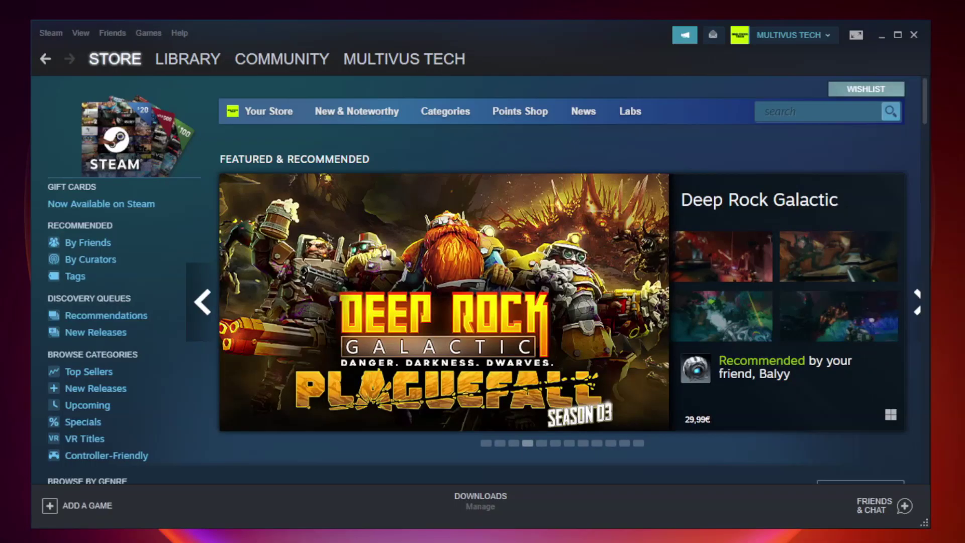
Switch Steam to the Library and bring up options for the favourited game.
mouse_move(192, 63)
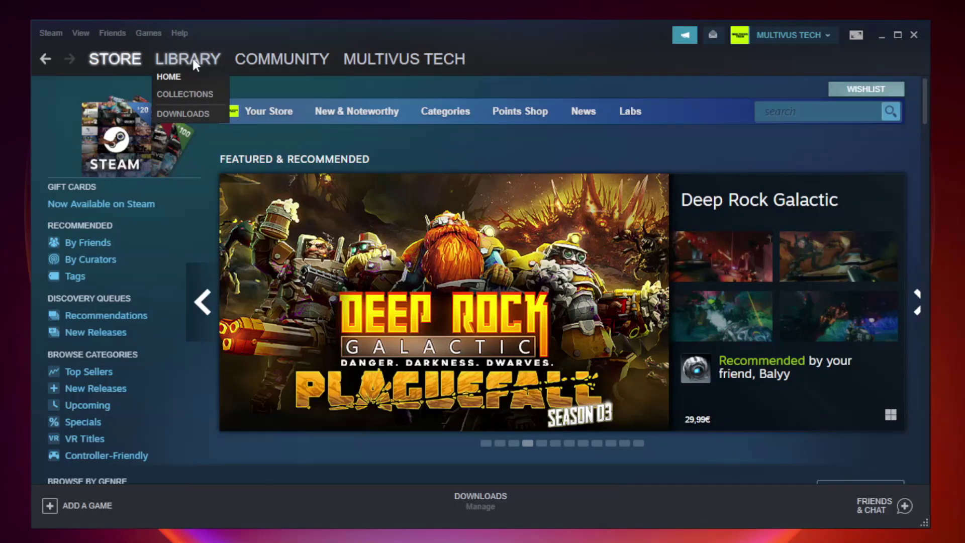
left_click(195, 63)
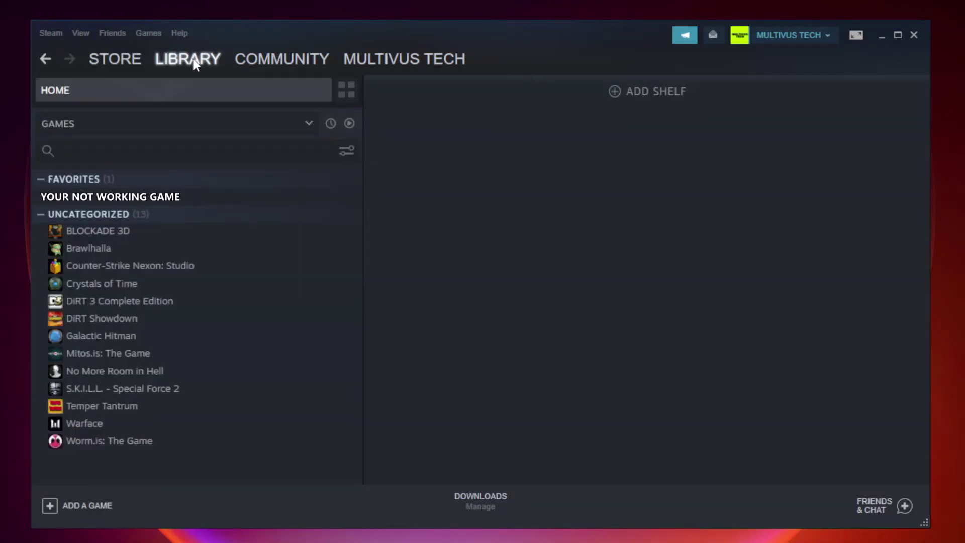
right_click(209, 201)
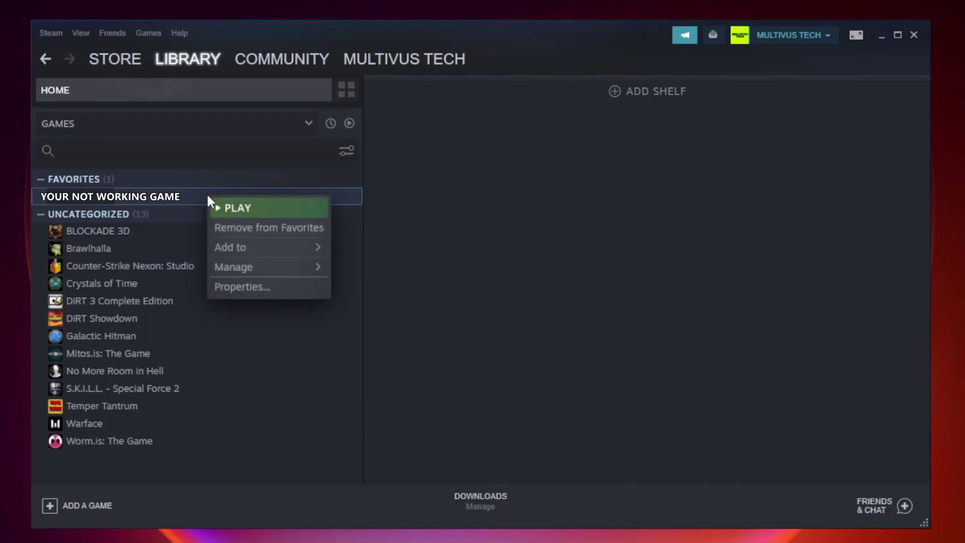
Verify the integrity of the game's files from its Properties Local Files section.
left_click(266, 287)
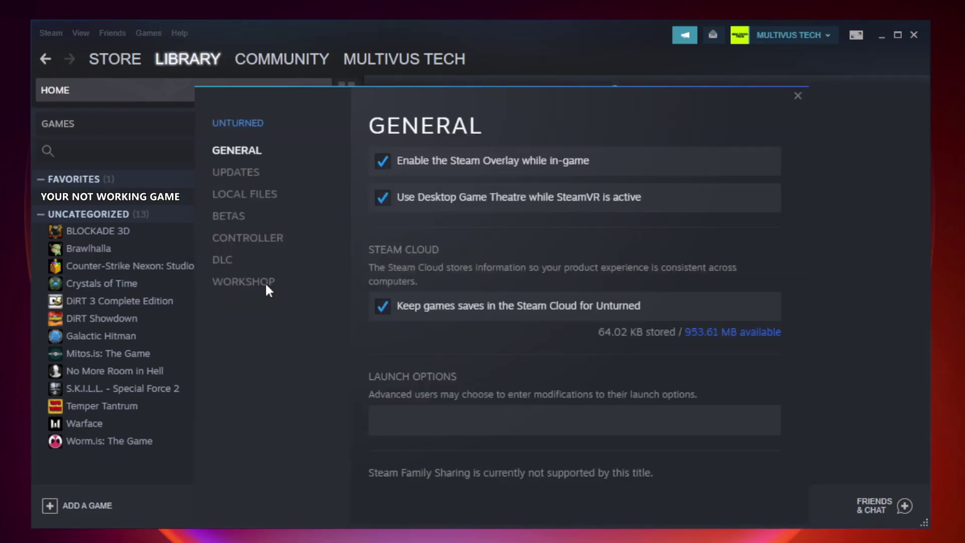
left_click(258, 204)
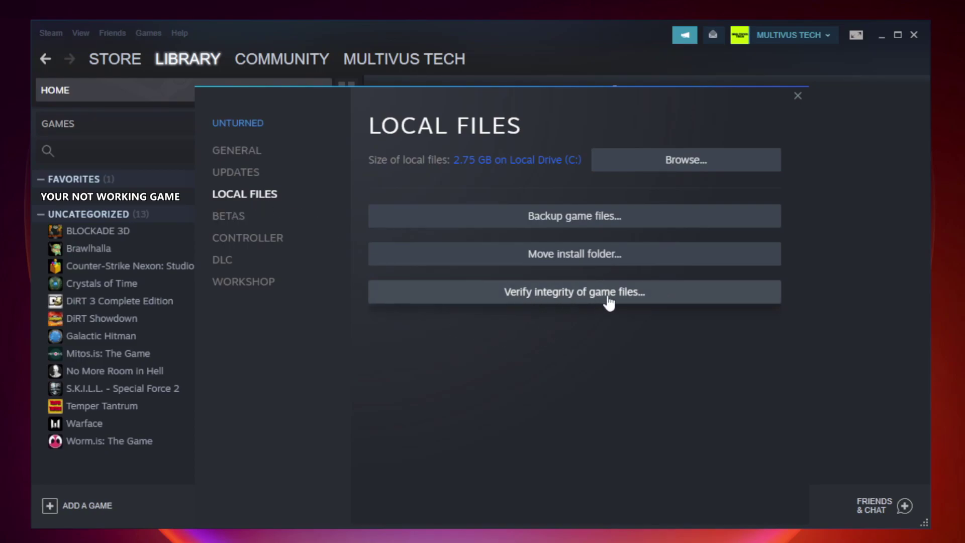
left_click(583, 299)
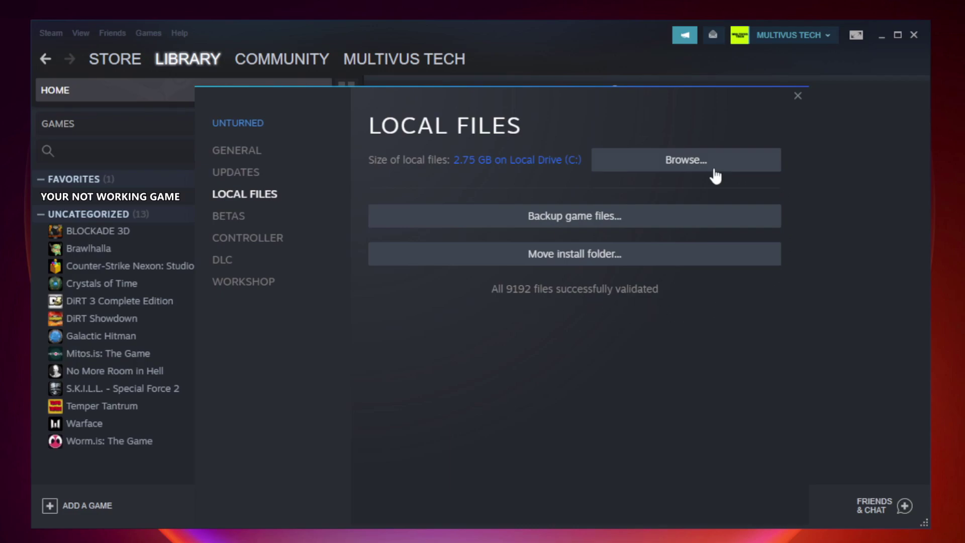
Open the game's install folder and show Properties for the YOUR NOT WORKING GAME shortcut.
left_click(689, 170)
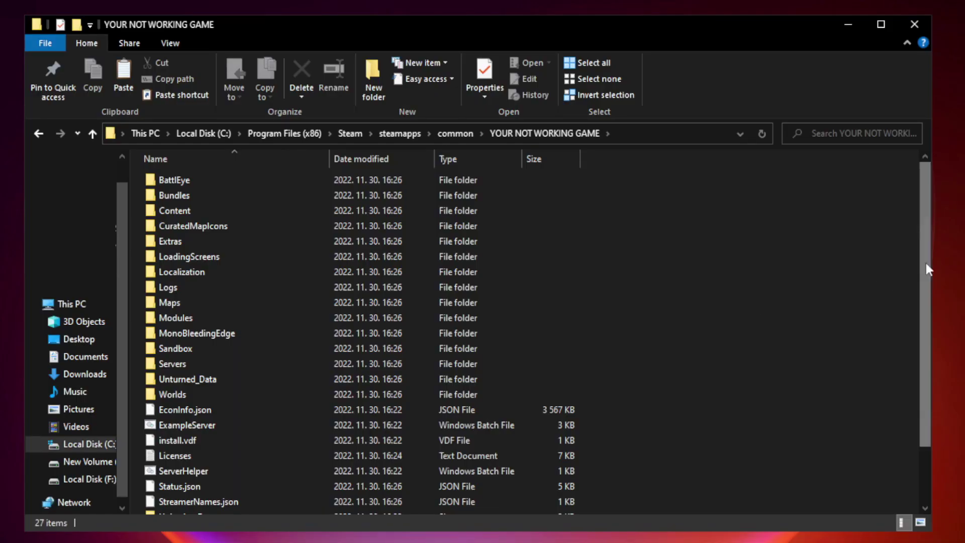
left_click_drag(927, 265, 926, 346)
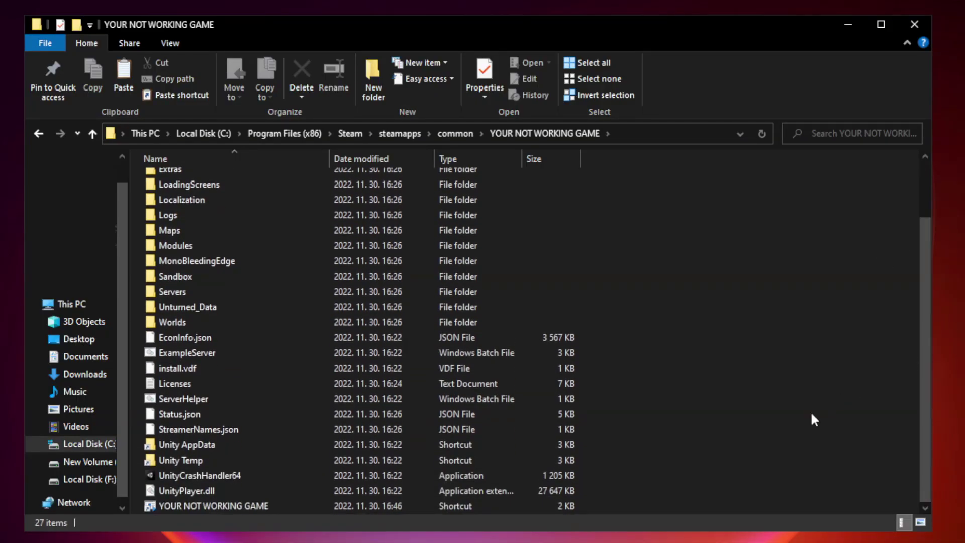
left_click(384, 506)
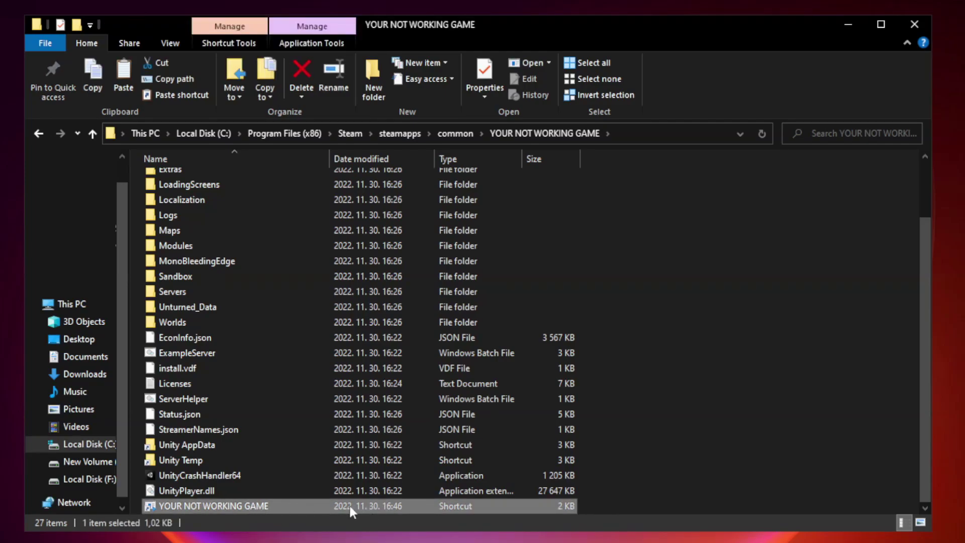
right_click(327, 505)
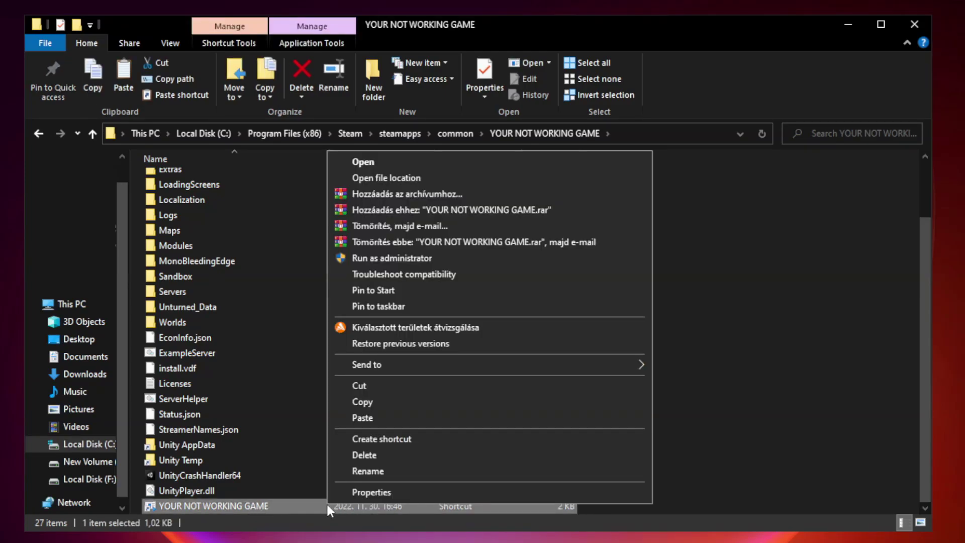
left_click(486, 493)
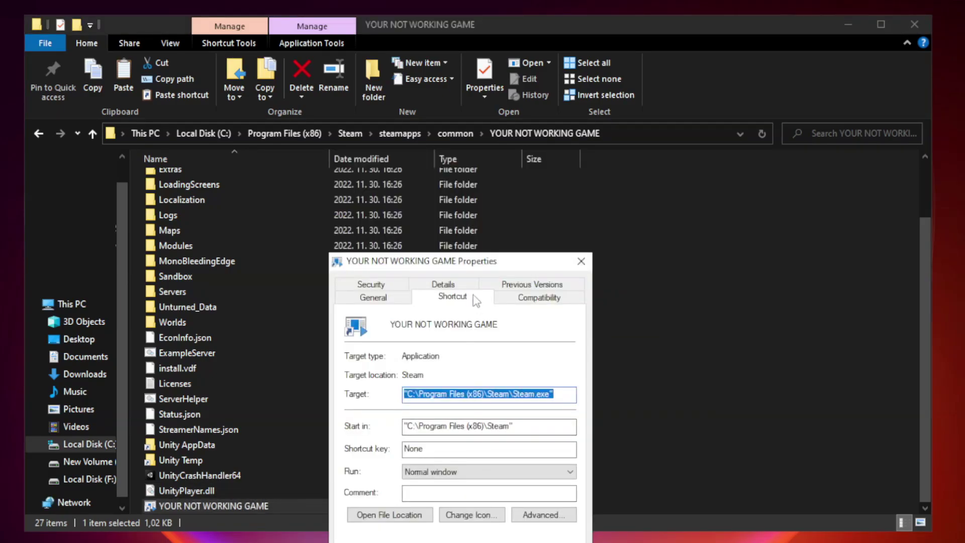
left_click_drag(479, 266, 482, 116)
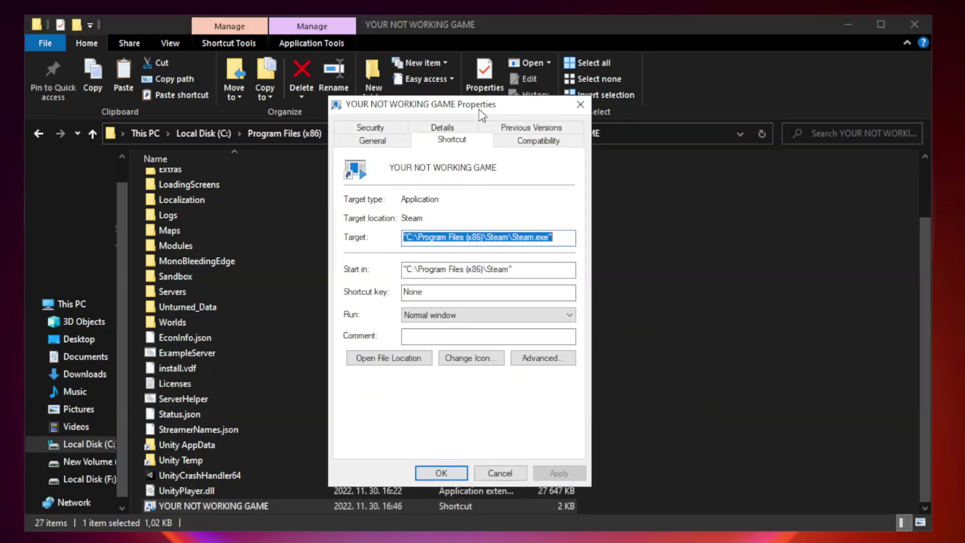
Set the shortcut to Windows 8 compatibility, no fullscreen optimizations, run as administrator, and apply.
left_click(536, 146)
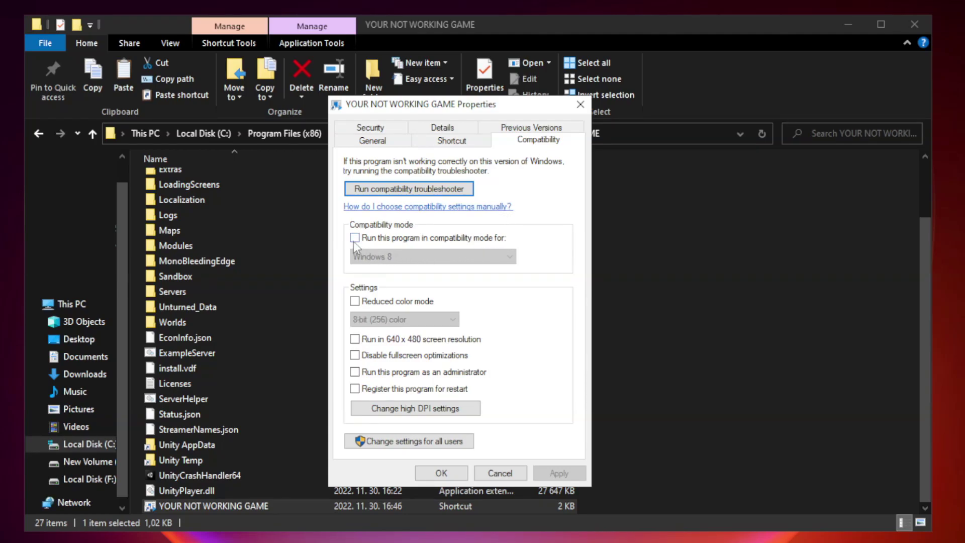
left_click(384, 240)
left_click(429, 257)
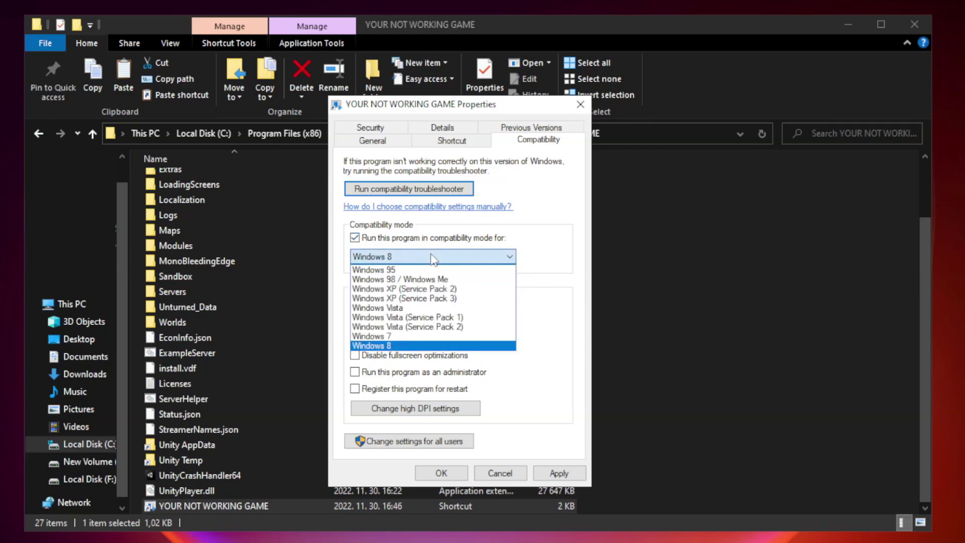
left_click(408, 347)
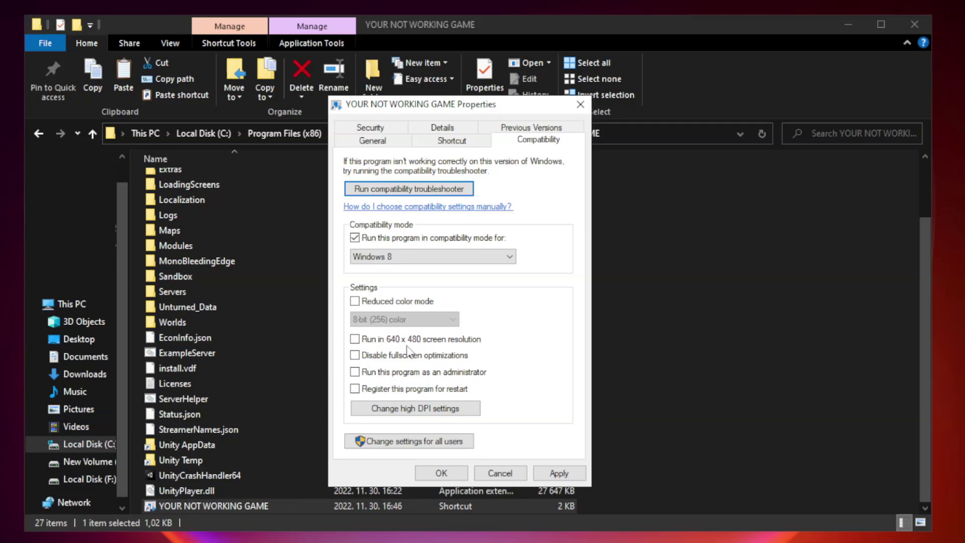
left_click(377, 358)
left_click(379, 374)
left_click(565, 474)
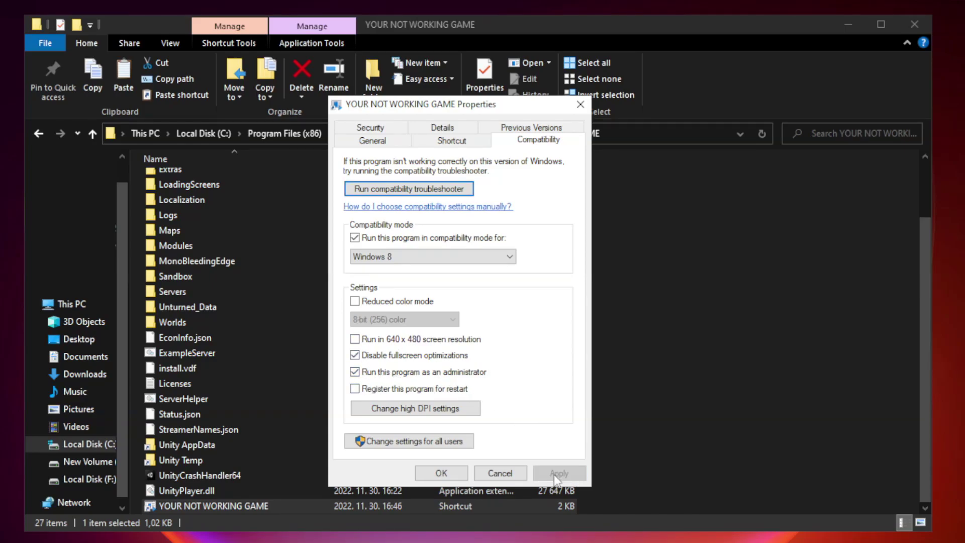
left_click(441, 474)
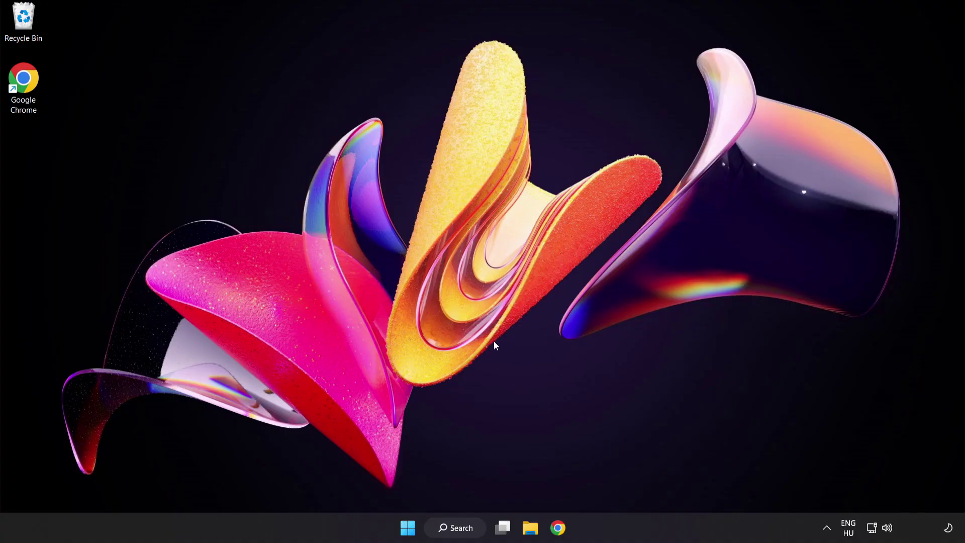
Open the Win+X quick-link menu from the Start button.
right_click(409, 529)
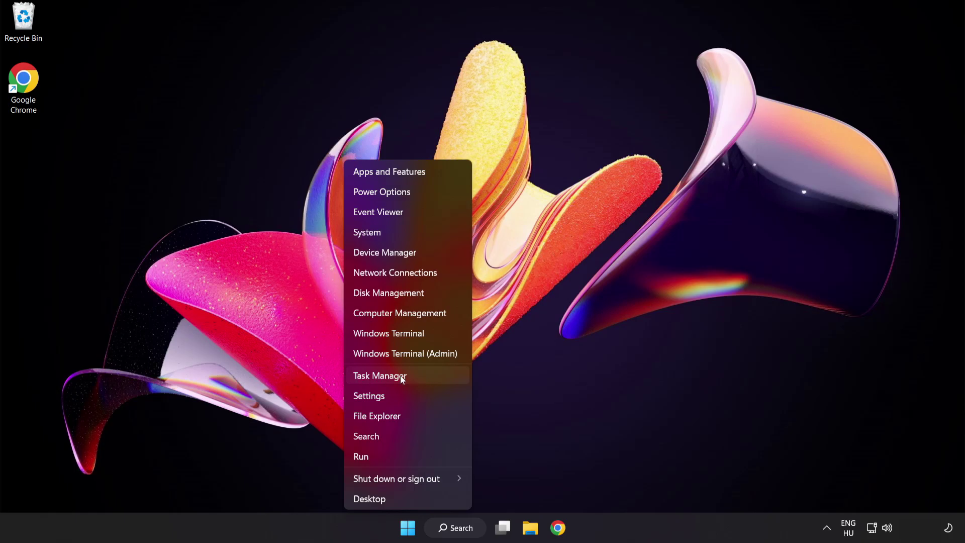
Disable Cortana, Phone Link, Terminal and the Windows Security notification icon in Task Manager's startup apps.
left_click(417, 377)
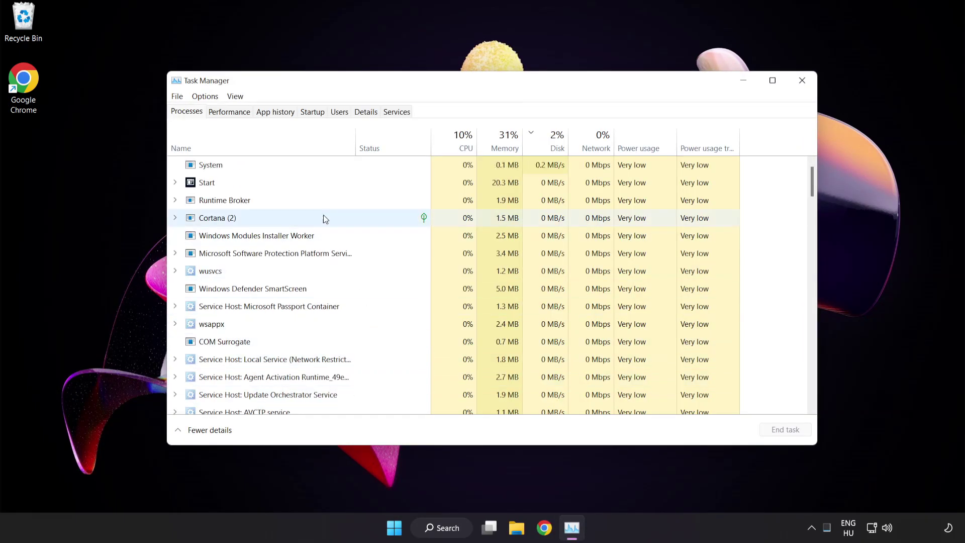
left_click(319, 117)
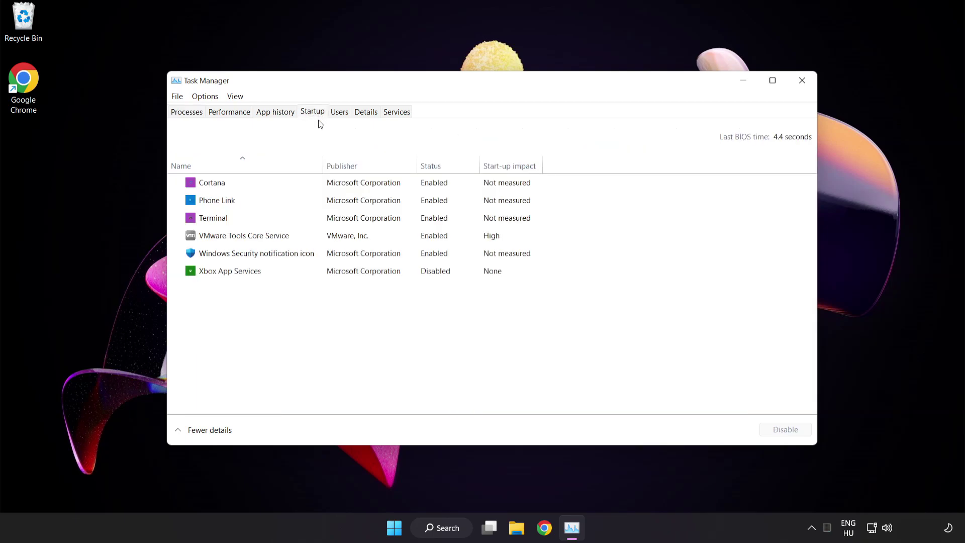
left_click(320, 185)
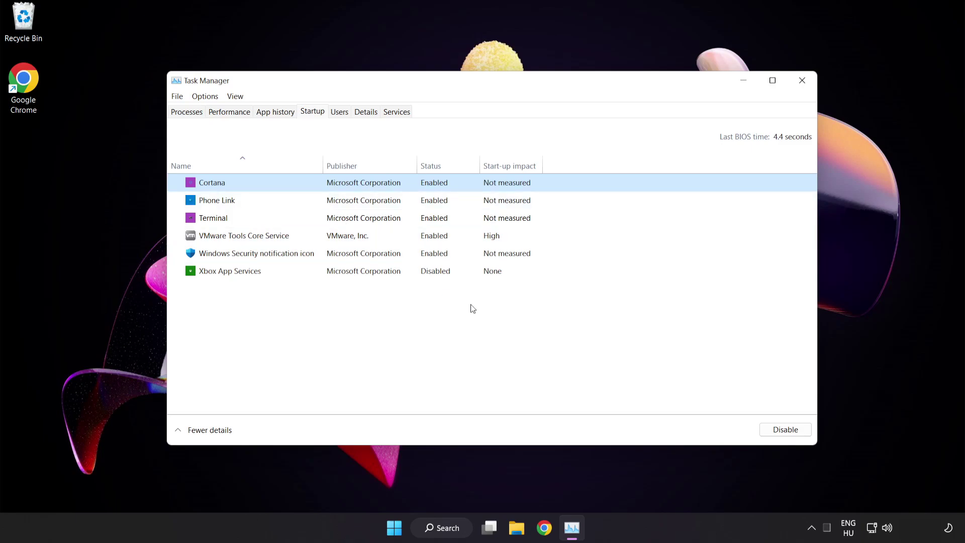
left_click(788, 433)
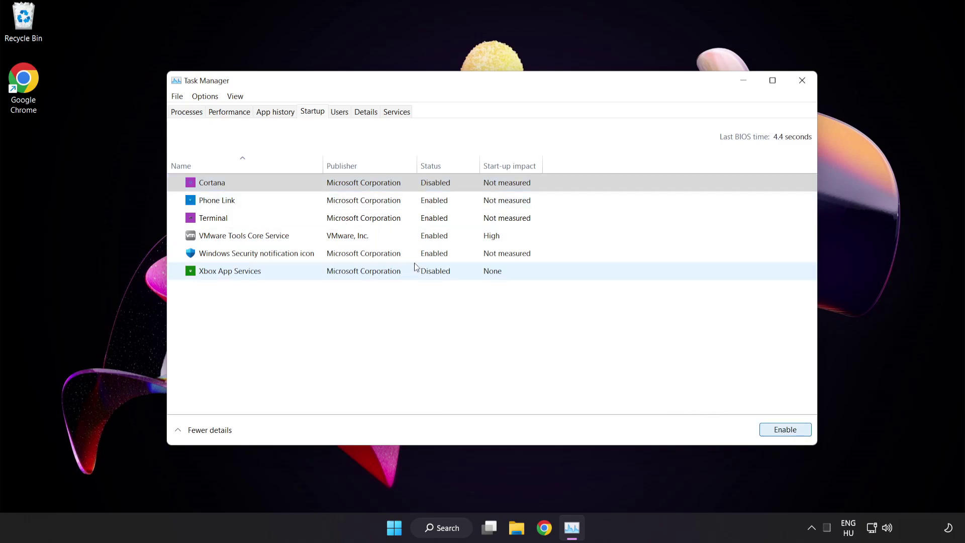
left_click(299, 199)
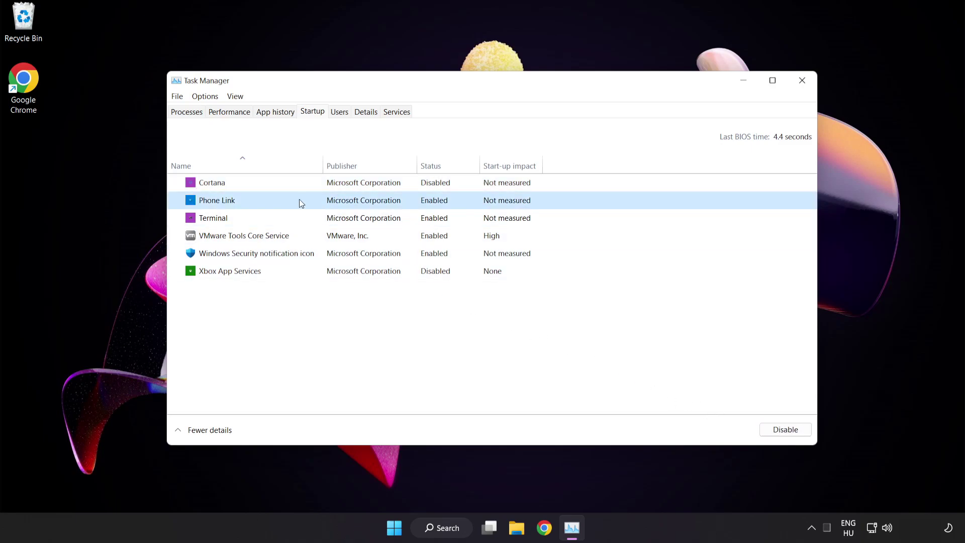
left_click(782, 435)
left_click(328, 221)
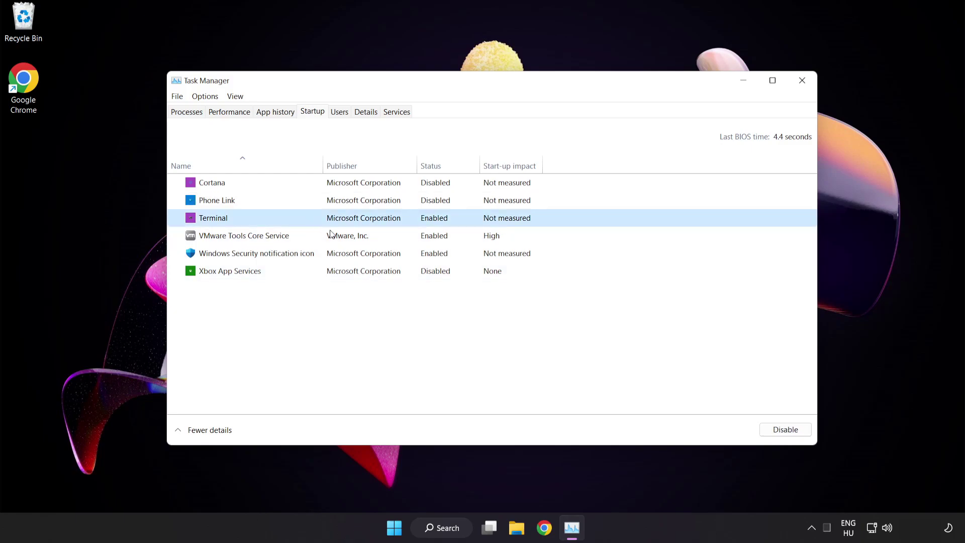
left_click(767, 427)
left_click(329, 254)
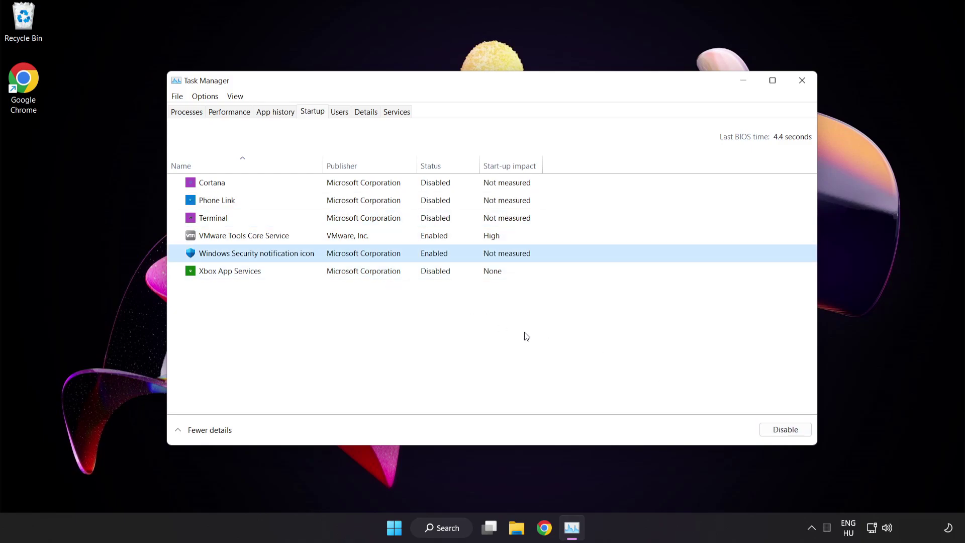
left_click(776, 431)
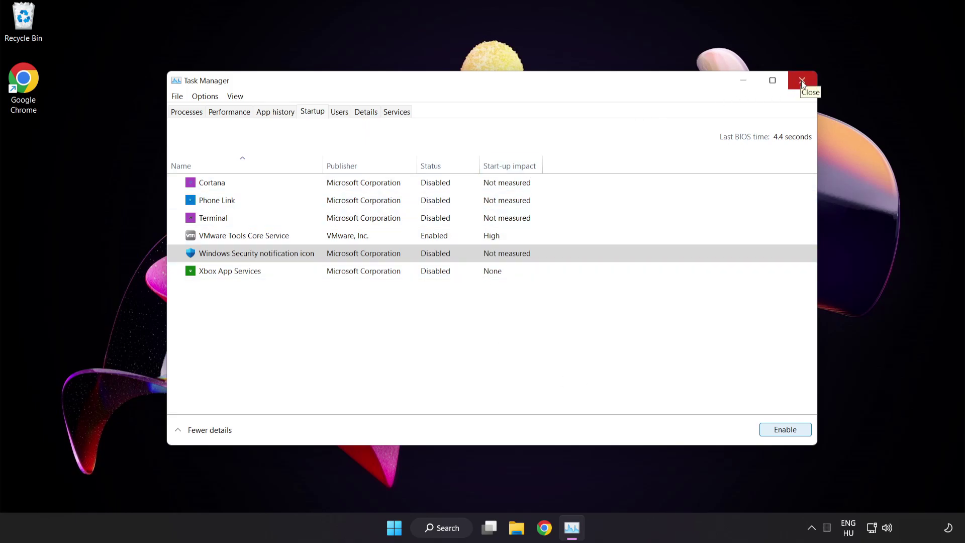
Close Task Manager and download the DirectX End-User Runtime Web Installer (dxwebsetup (1).exe) in Chrome.
left_click(802, 81)
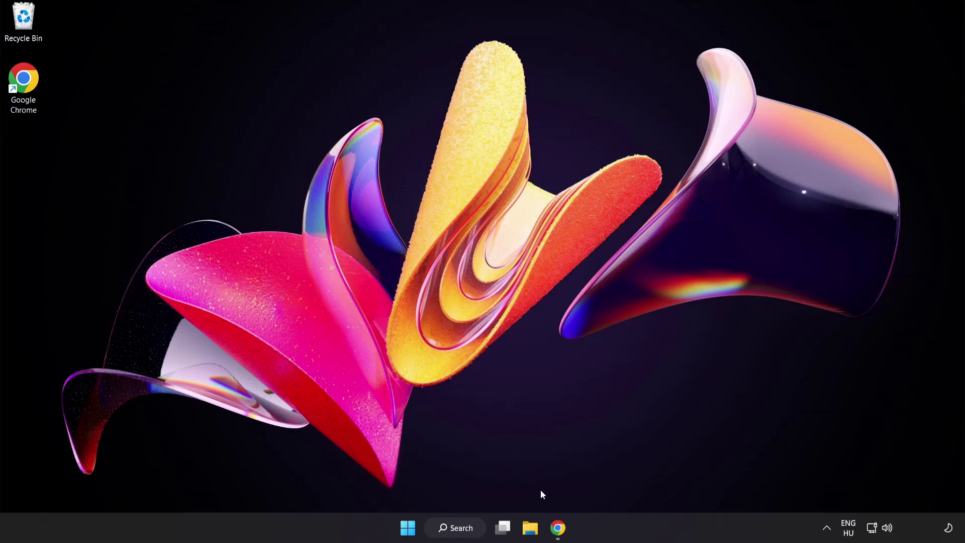
left_click(559, 528)
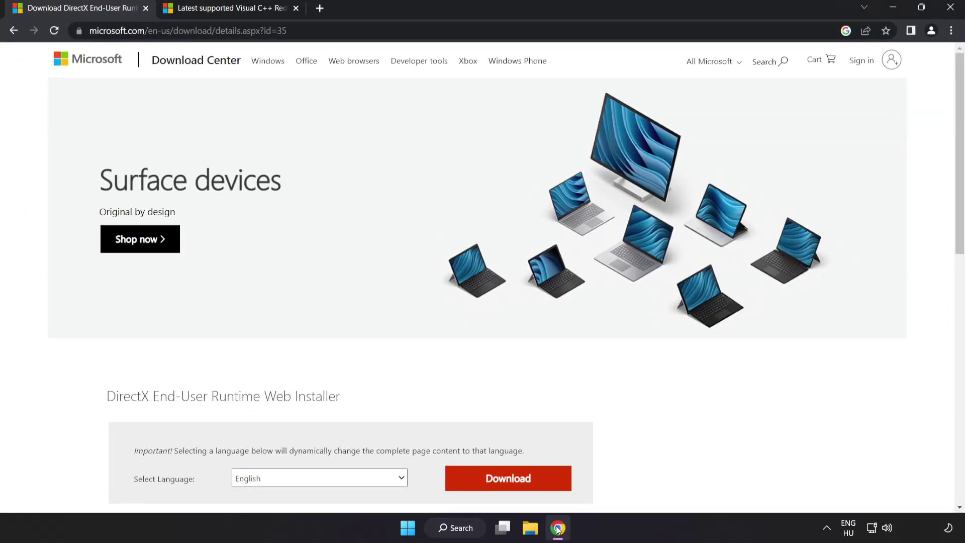
left_click(313, 32)
left_click(313, 31)
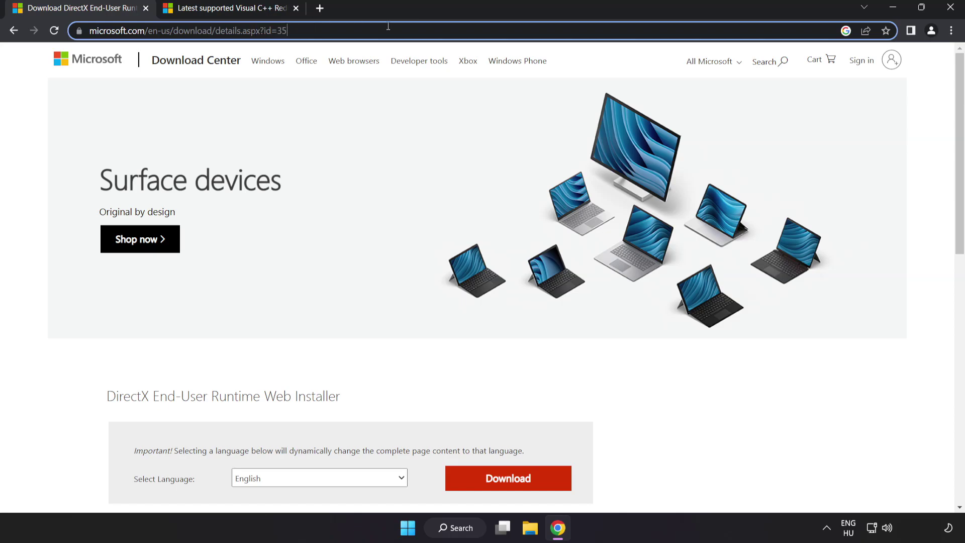
left_click(673, 406)
scroll(673, 404, "down", 2)
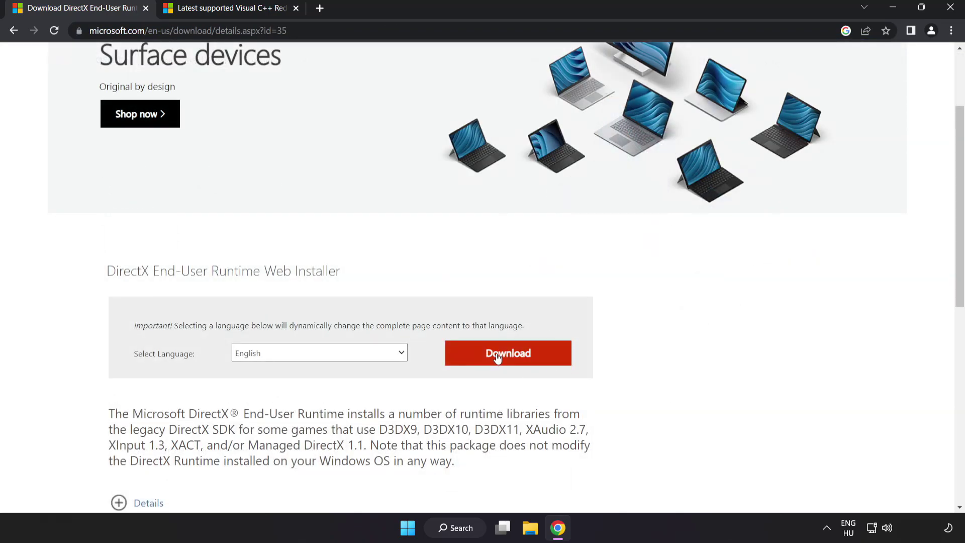
left_click(520, 364)
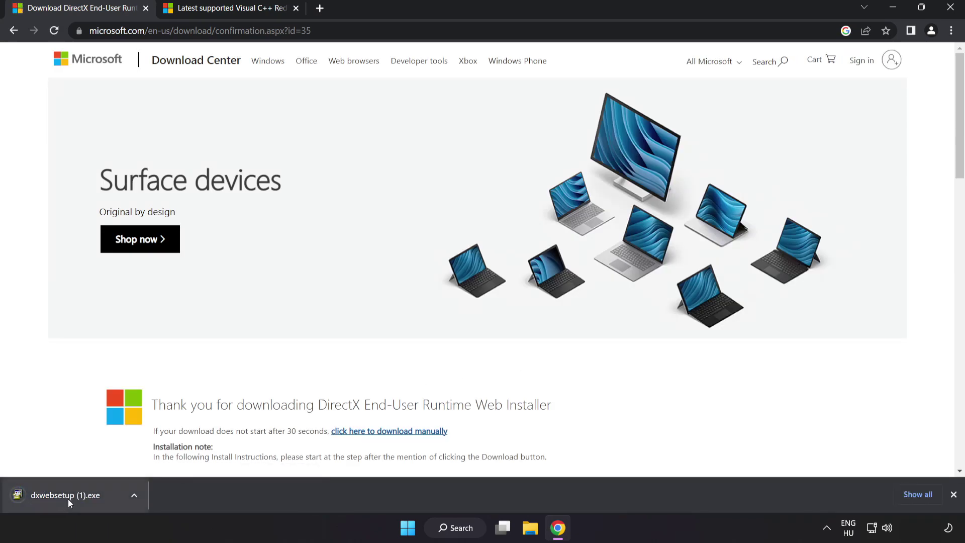
Run dxwebsetup, accept the licence, decline the Bing Bar, and install the DirectX runtime.
left_click(80, 495)
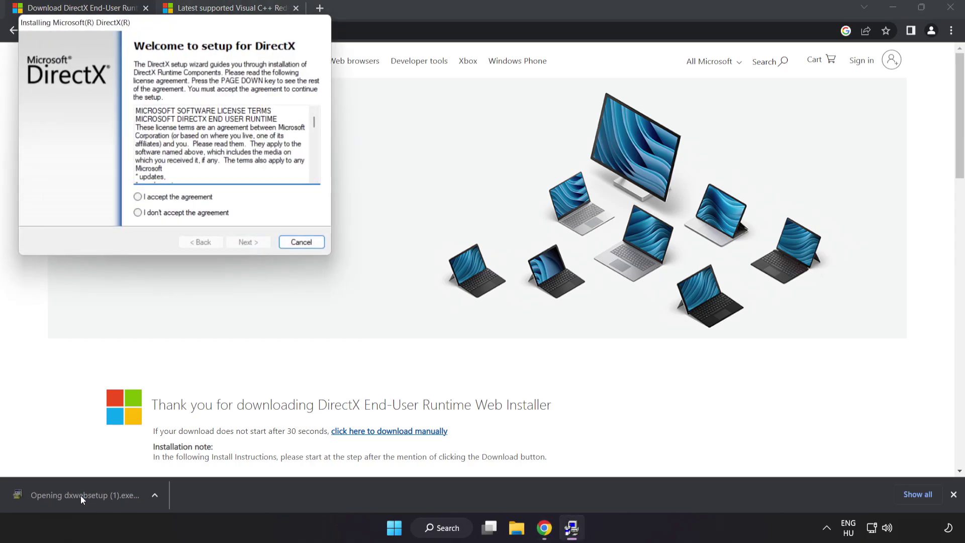
left_click_drag(145, 23, 440, 128)
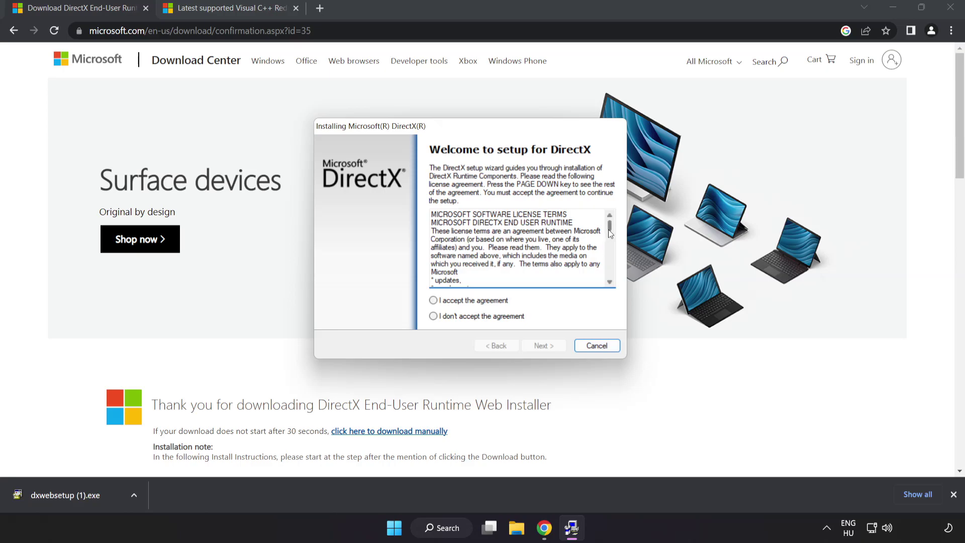
left_click_drag(609, 233, 609, 274)
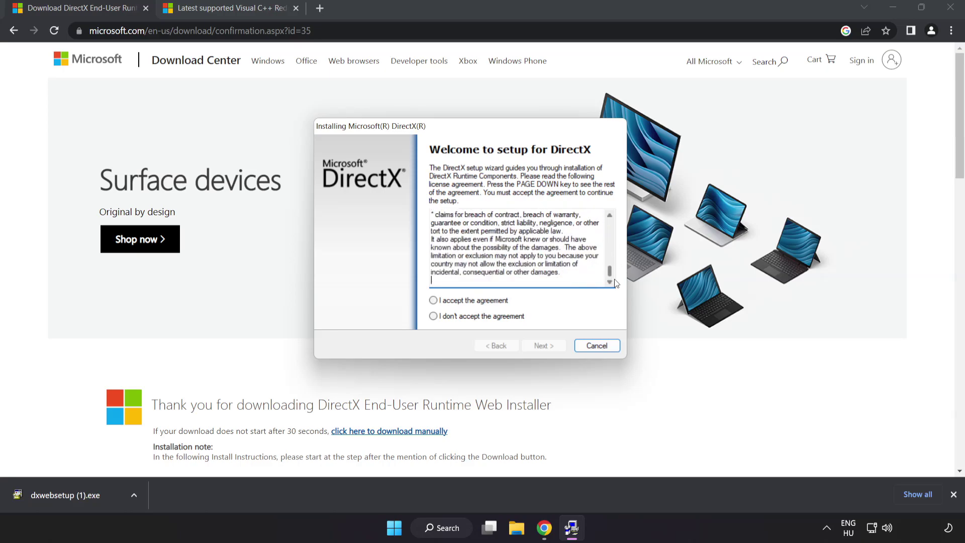
left_click(451, 301)
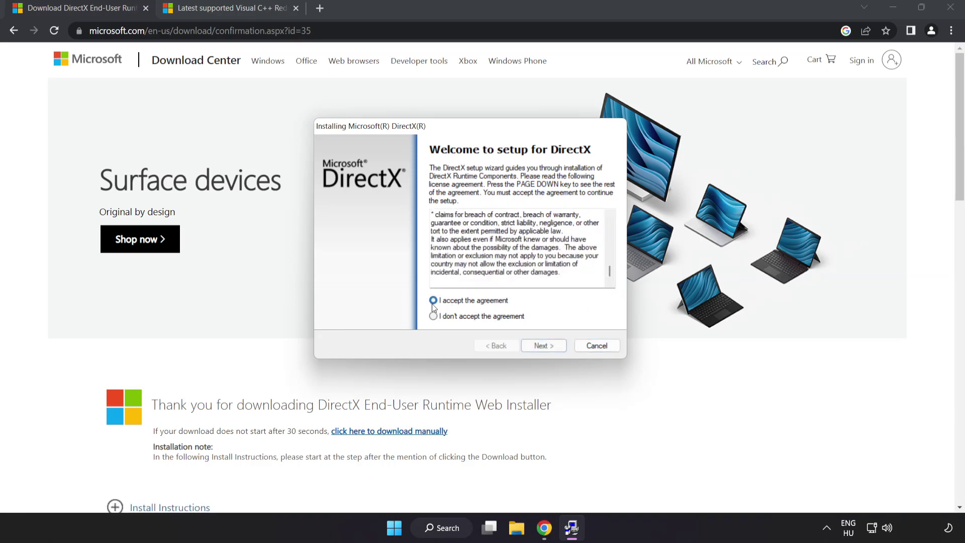
left_click(542, 349)
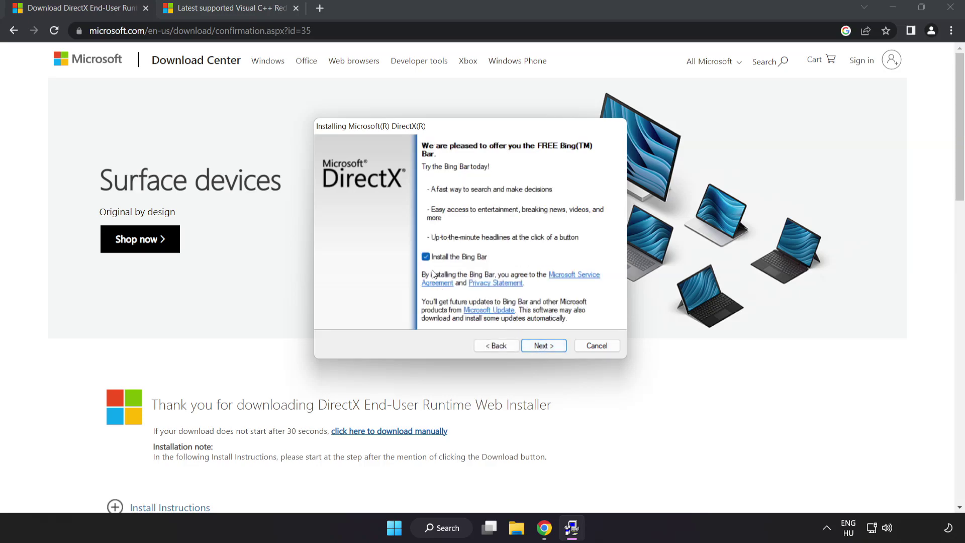
left_click(426, 257)
left_click(547, 346)
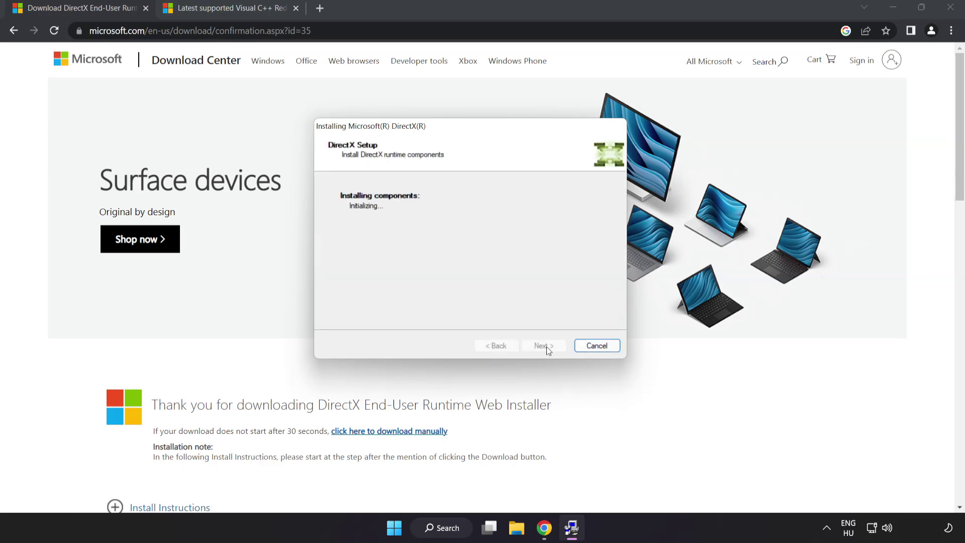
left_click(544, 346)
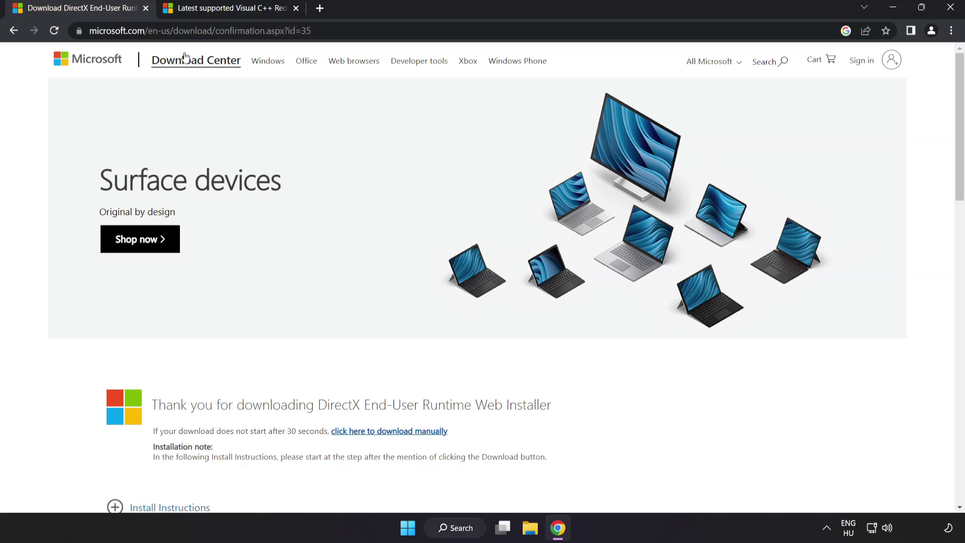
Close the DirectX tab and download the ARM64, x86 and x64 Visual C++ 2015-2022 Redistributables.
left_click(146, 9)
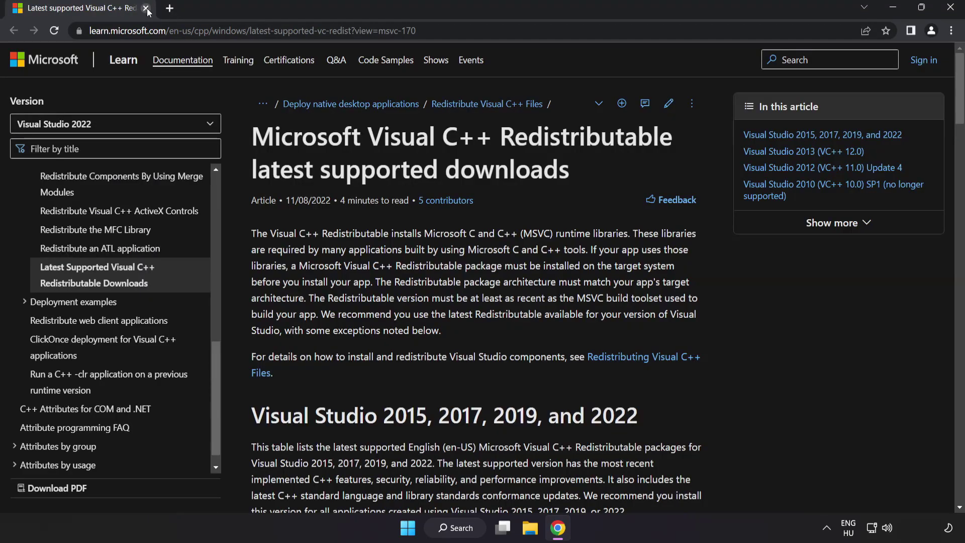
left_click(216, 31)
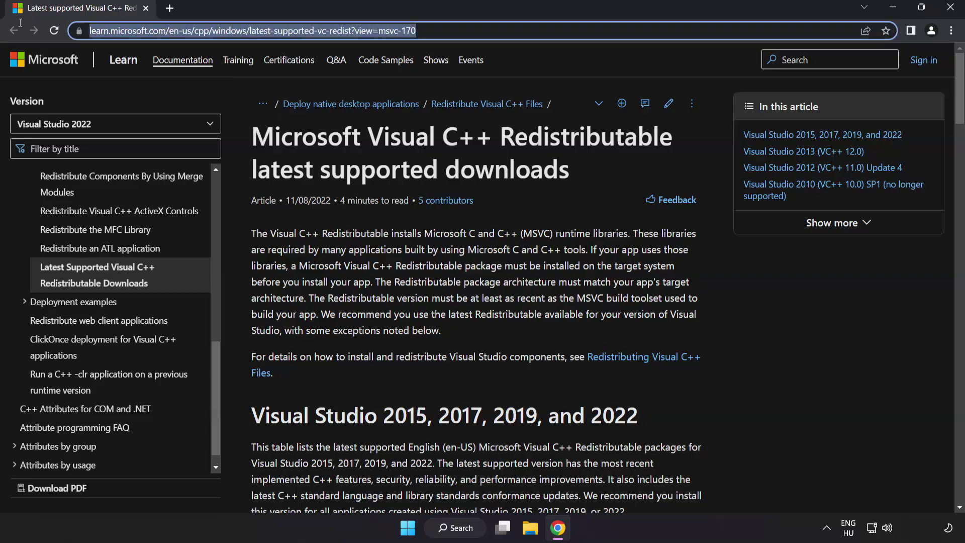
left_click(452, 31)
left_click(484, 148)
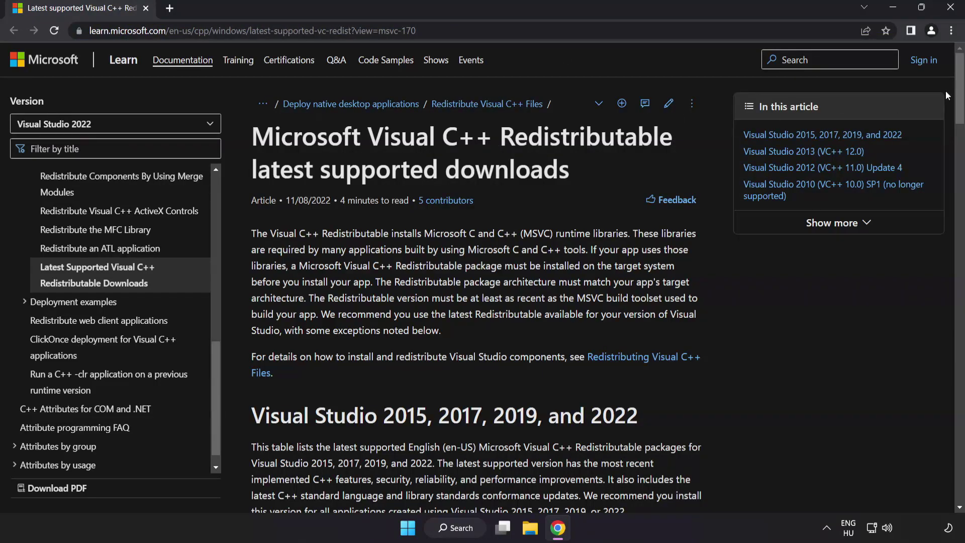
scroll(955, 123, "down", 3)
scroll(956, 123, "down", 6)
scroll(501, 241, "up", 3)
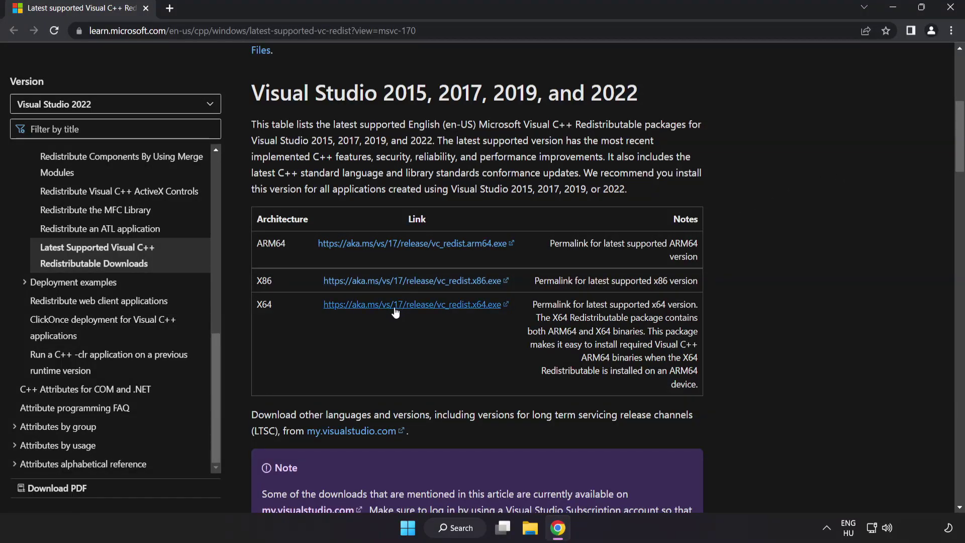
left_click(400, 247)
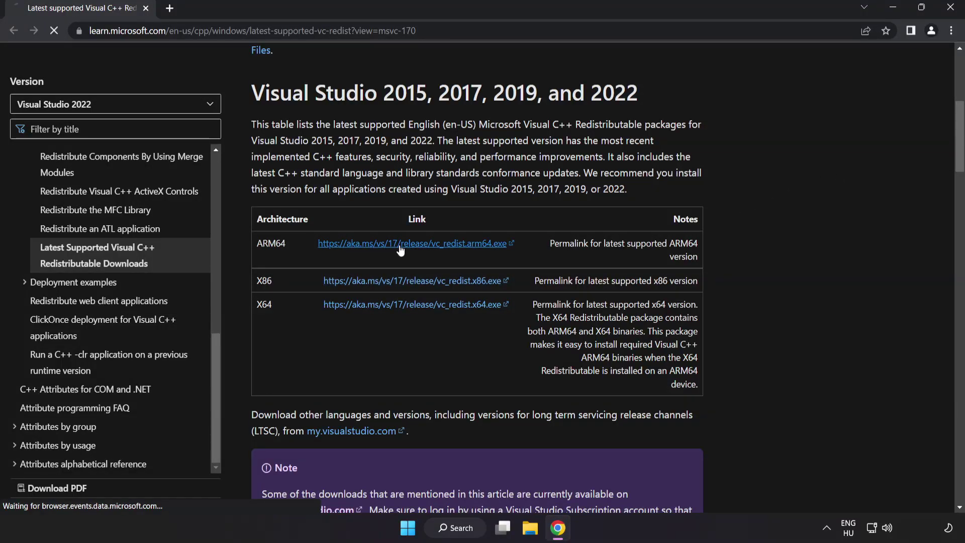
left_click(412, 281)
left_click(416, 306)
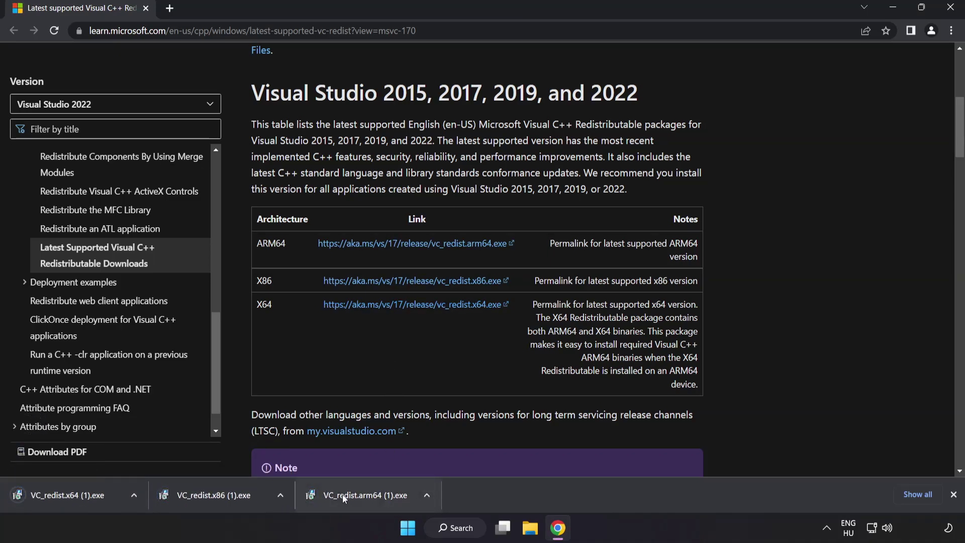
Run the ARM64 VC_redist installer, agree to the licence terms, install, and dismiss the failure.
left_click(363, 496)
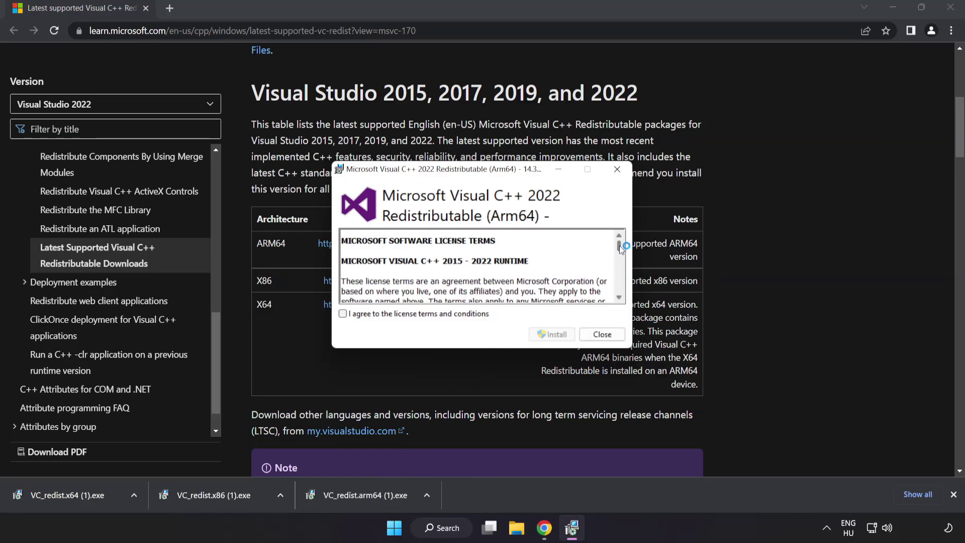
left_click_drag(619, 245, 619, 288)
left_click(343, 313)
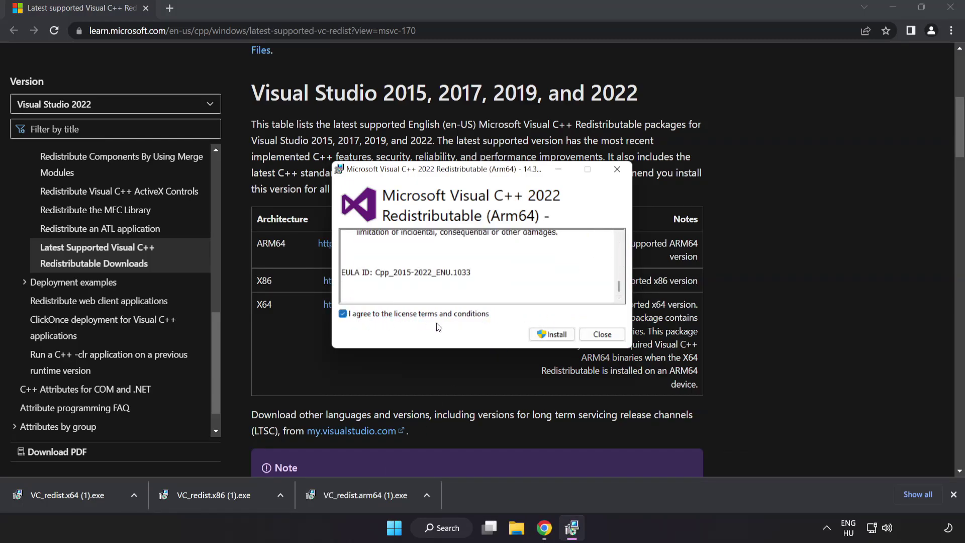
left_click(551, 335)
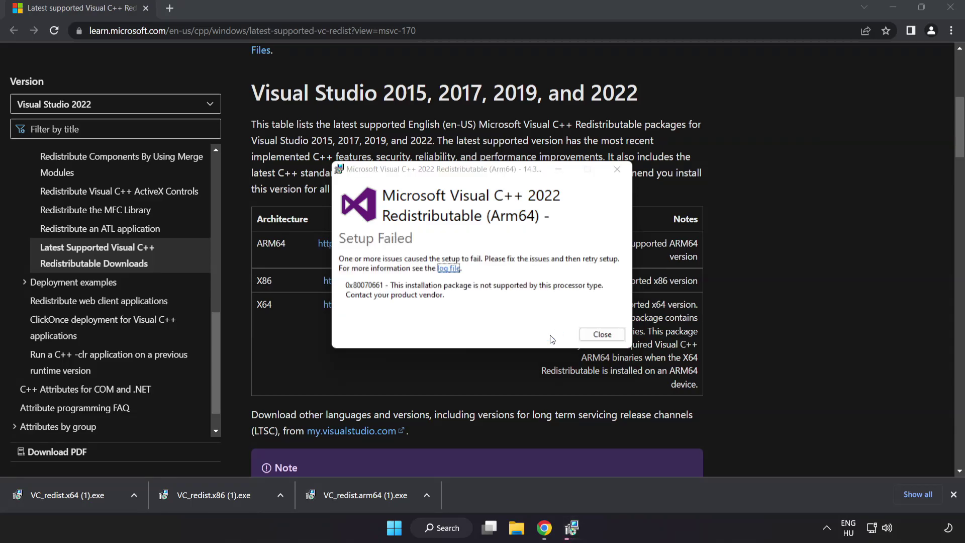
left_click(603, 334)
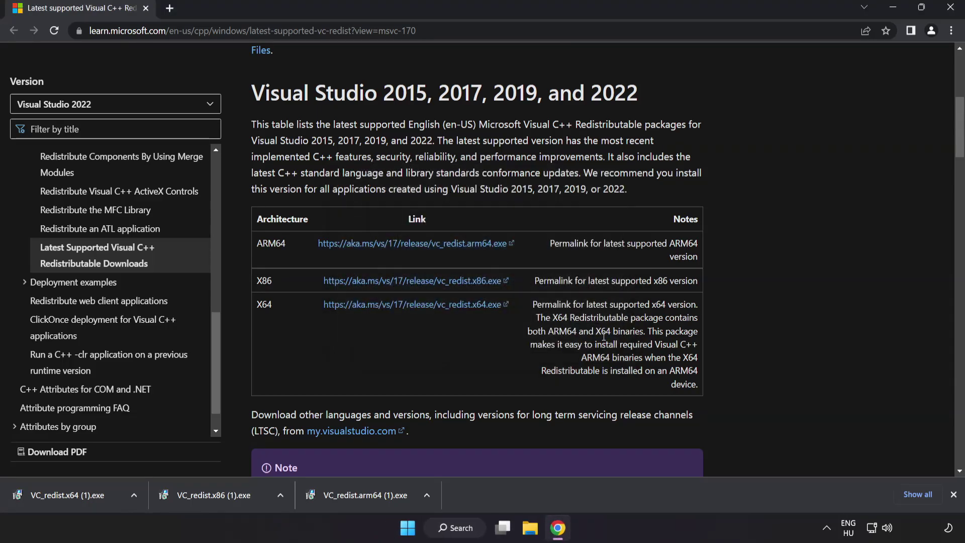
Install the x86 redistributable successfully, then run the x64 installer and dismiss its failure.
left_click(217, 496)
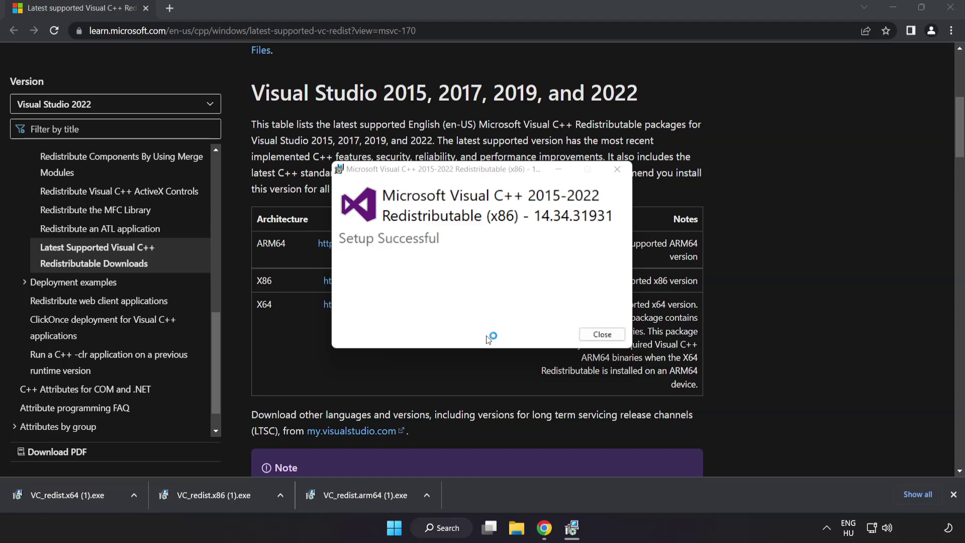
left_click(600, 334)
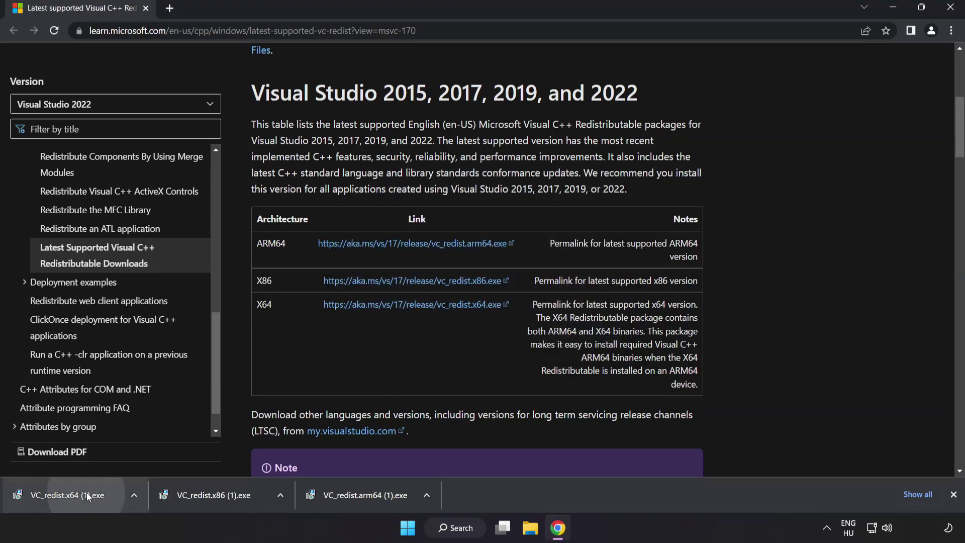
left_click(86, 494)
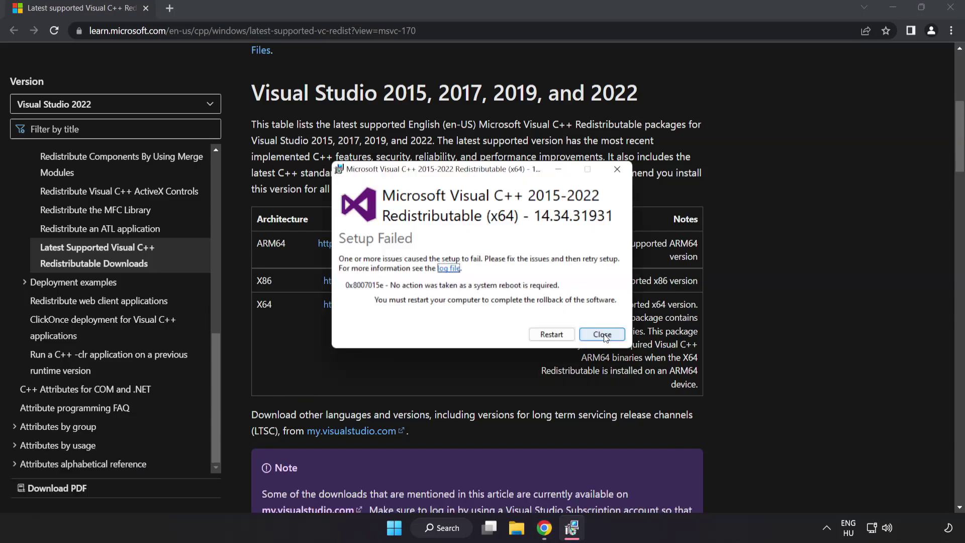
left_click(602, 334)
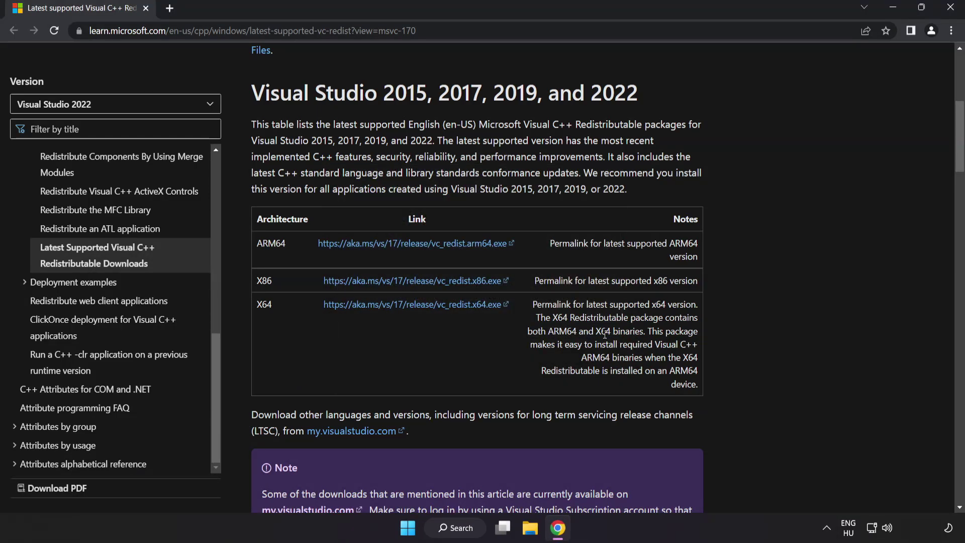
Close the Google Chrome window.
left_click(949, 11)
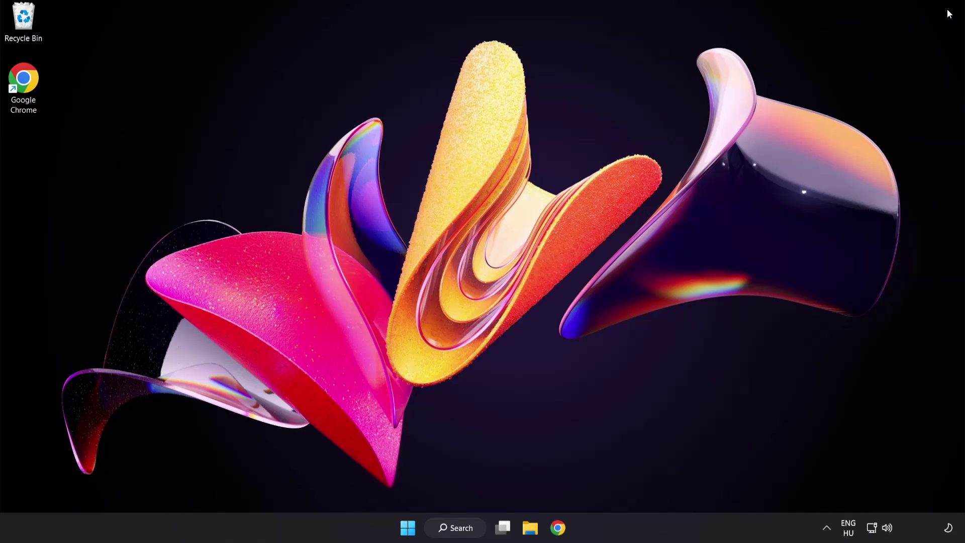
Search for cmd and run Command Prompt as administrator.
left_click(457, 532)
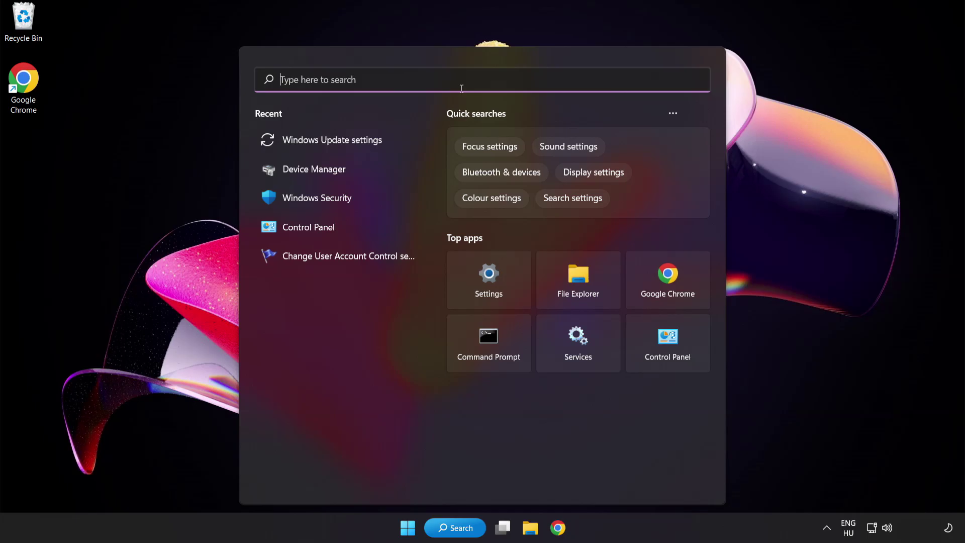
type("cmd")
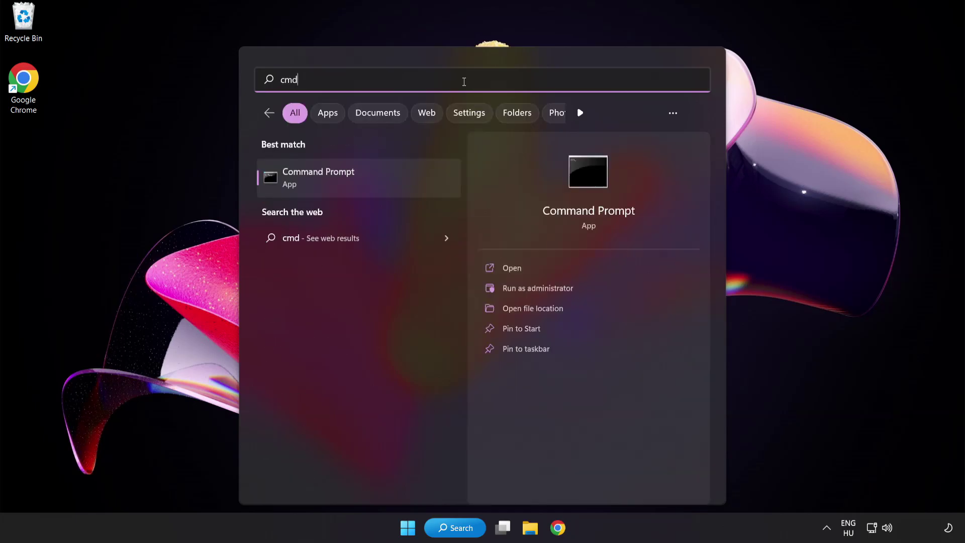
right_click(362, 185)
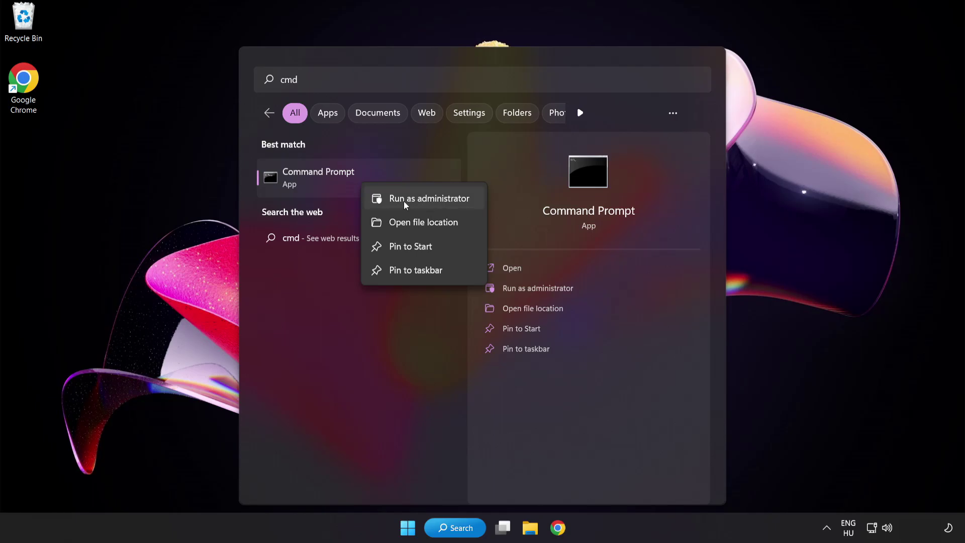
left_click(407, 202)
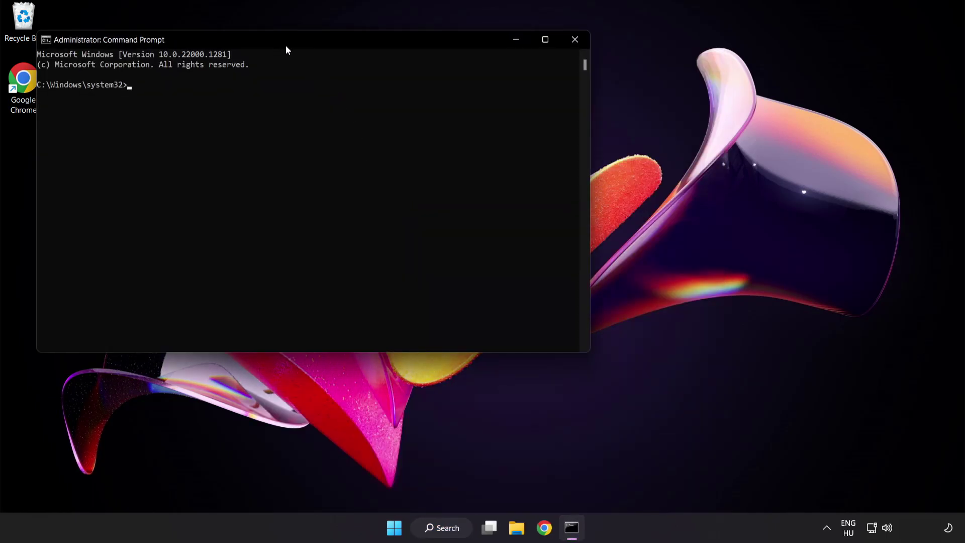
Run sfc /scannow in the administrator Command Prompt to verify system files.
left_click_drag(275, 39, 419, 94)
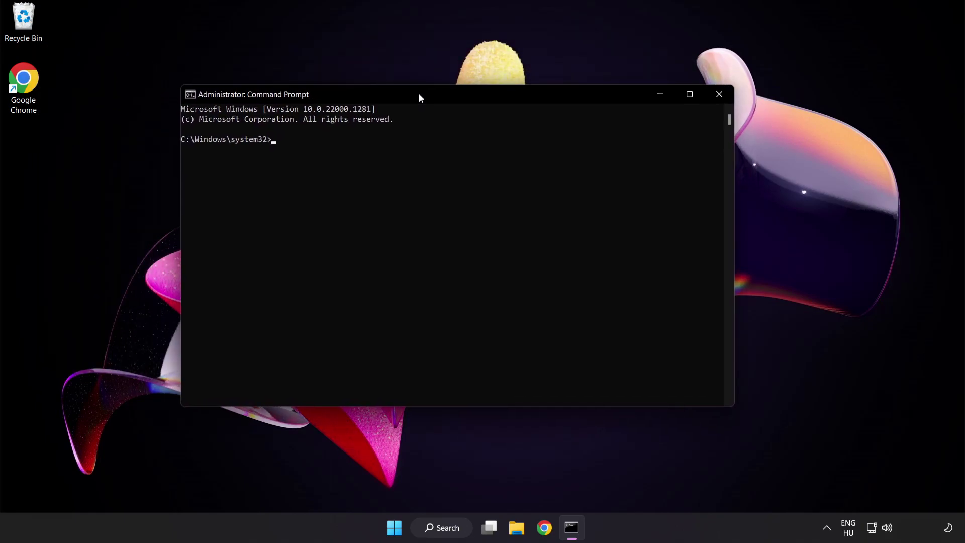
type("sfc")
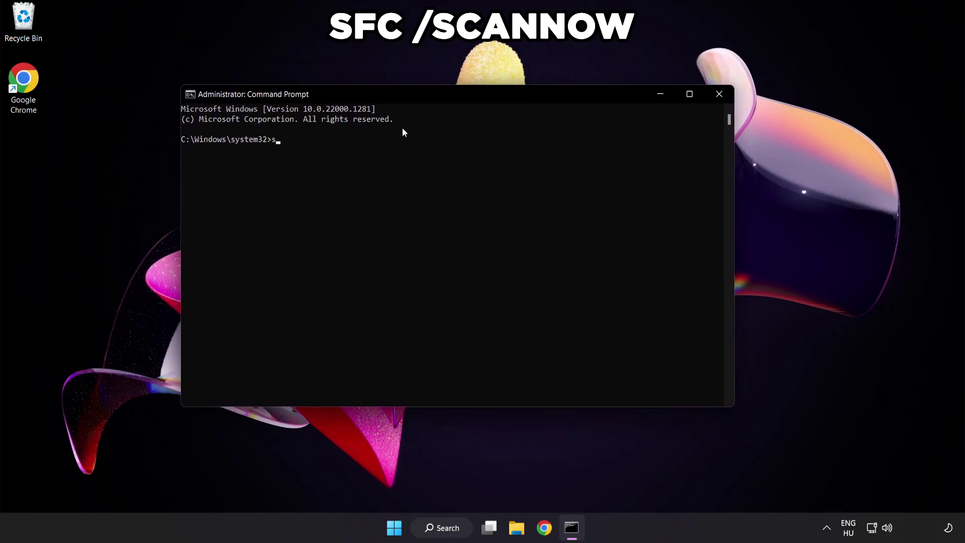
type(" /scannow")
key("Return")
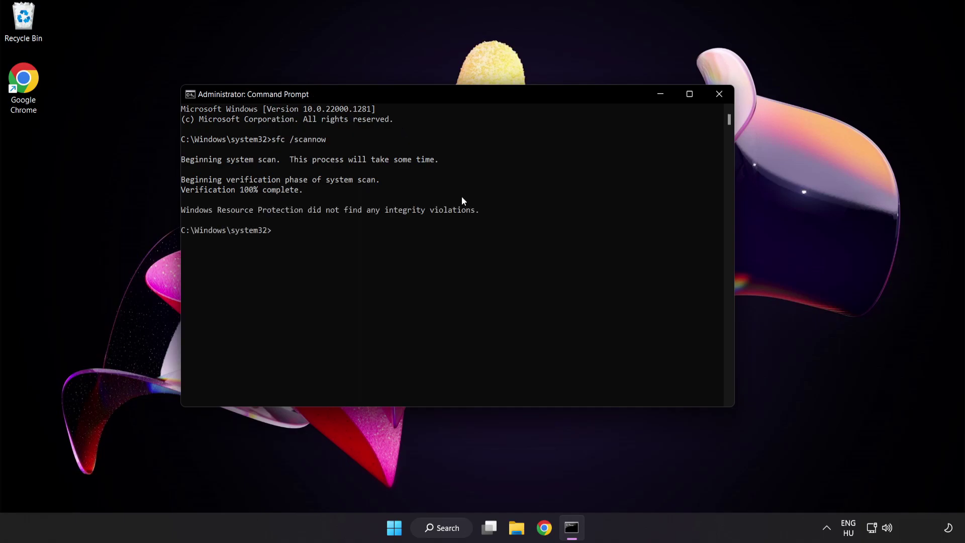
left_click(718, 94)
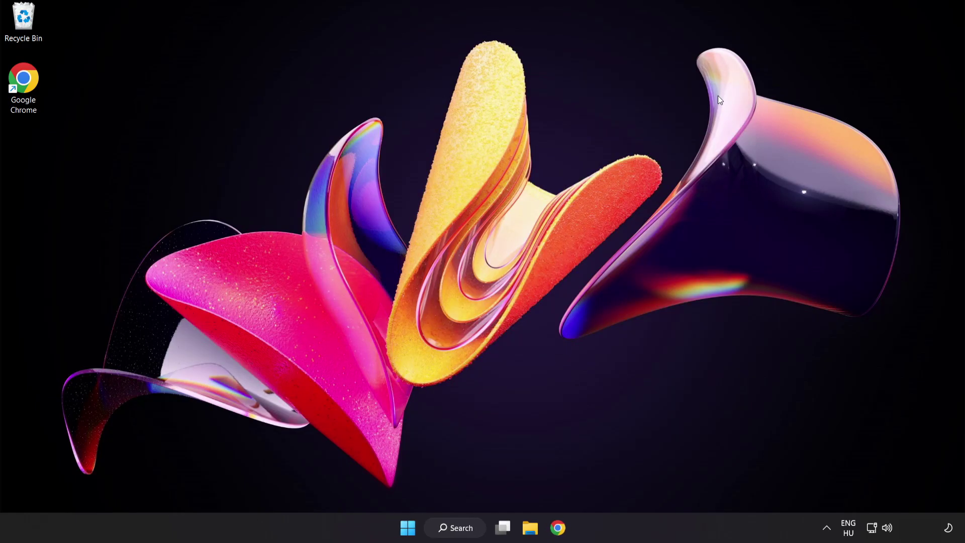
left_click(407, 528)
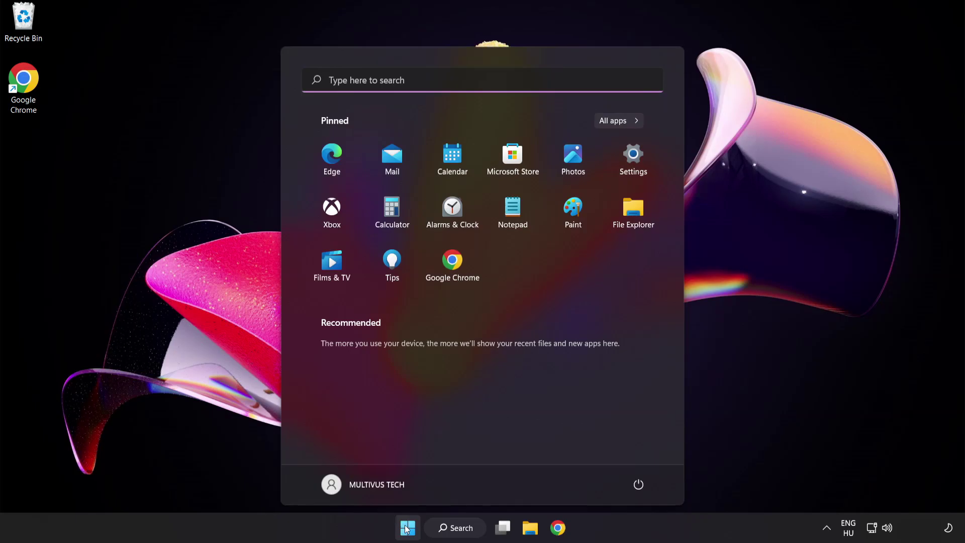
left_click(638, 484)
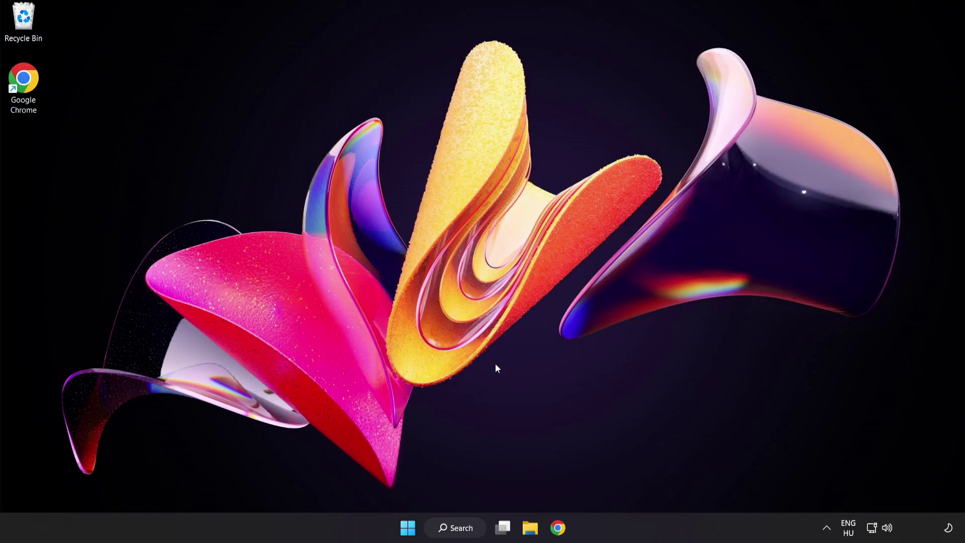
Search for 'security' and launch the Windows Security app.
left_click(466, 529)
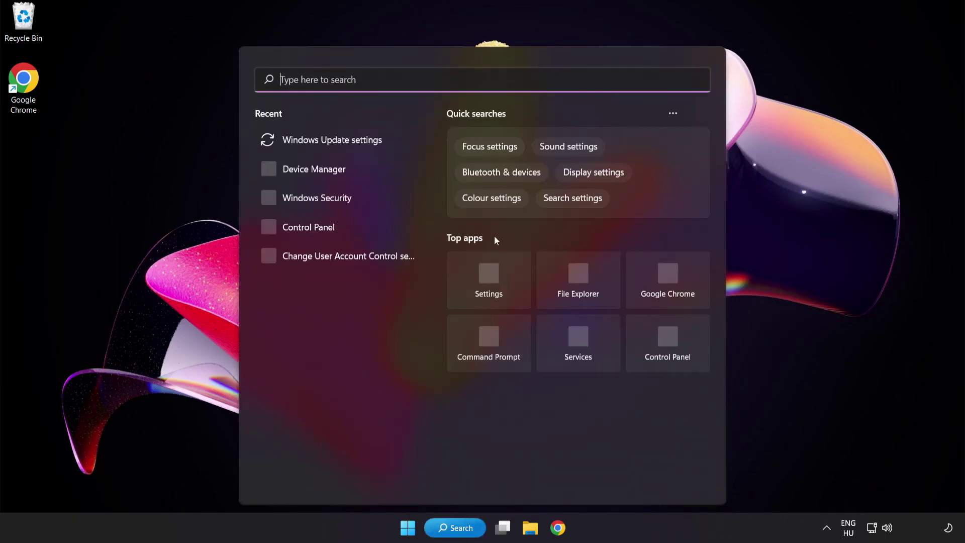
type("secu")
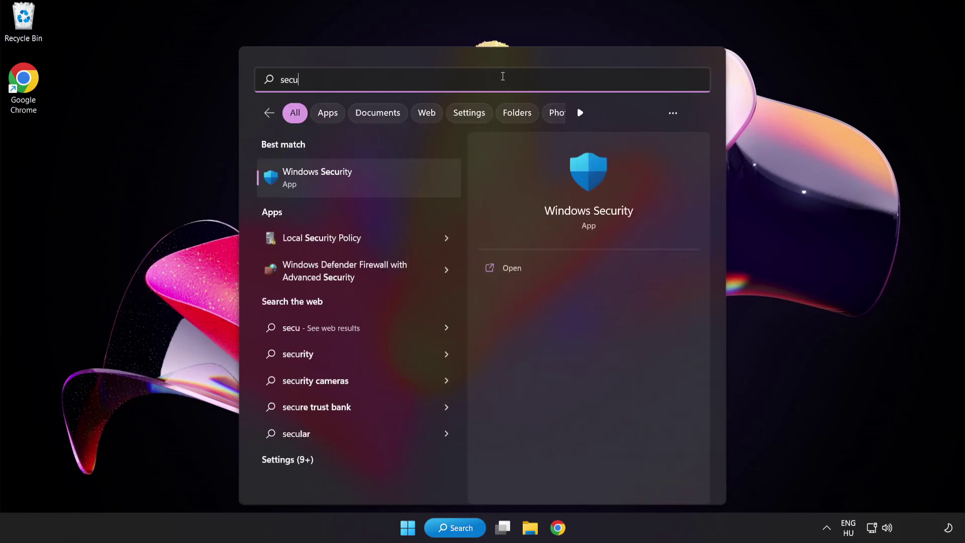
type("rity")
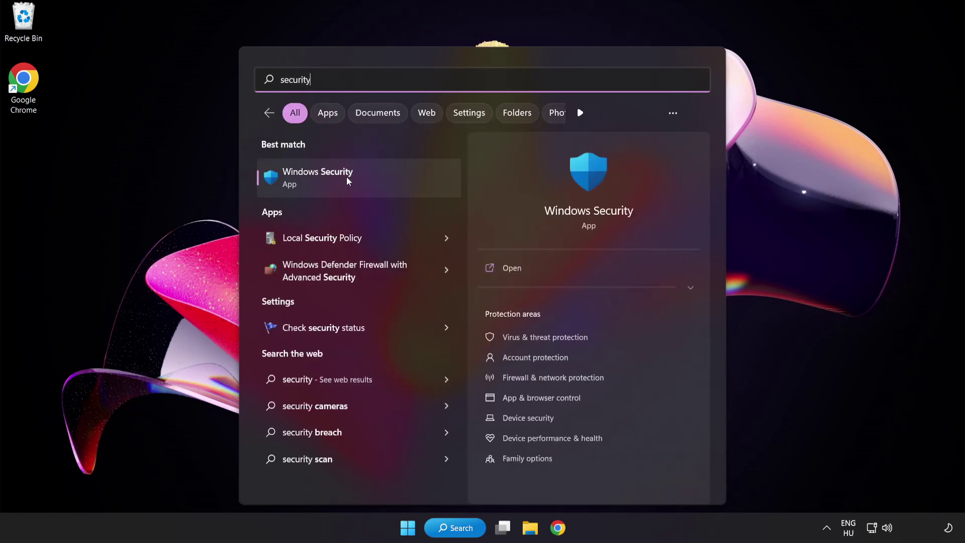
left_click(364, 176)
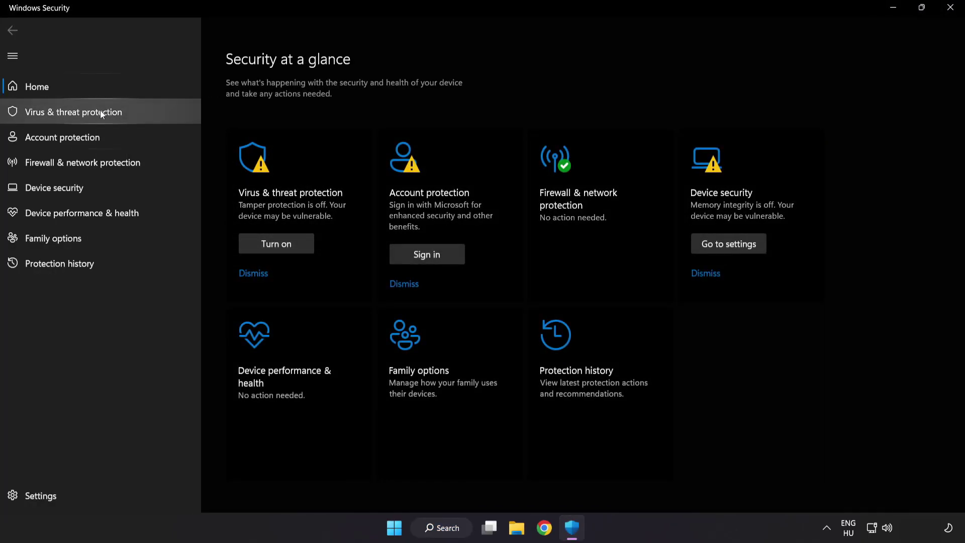
Open Virus & threat protection's Manage settings page and scroll down to Exclusions.
left_click(146, 114)
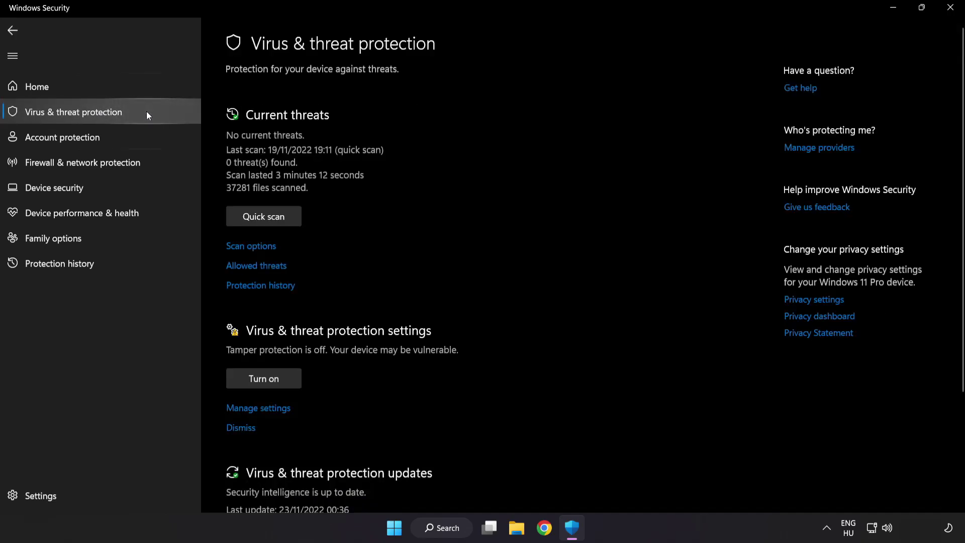
scroll(609, 146, "down", 3)
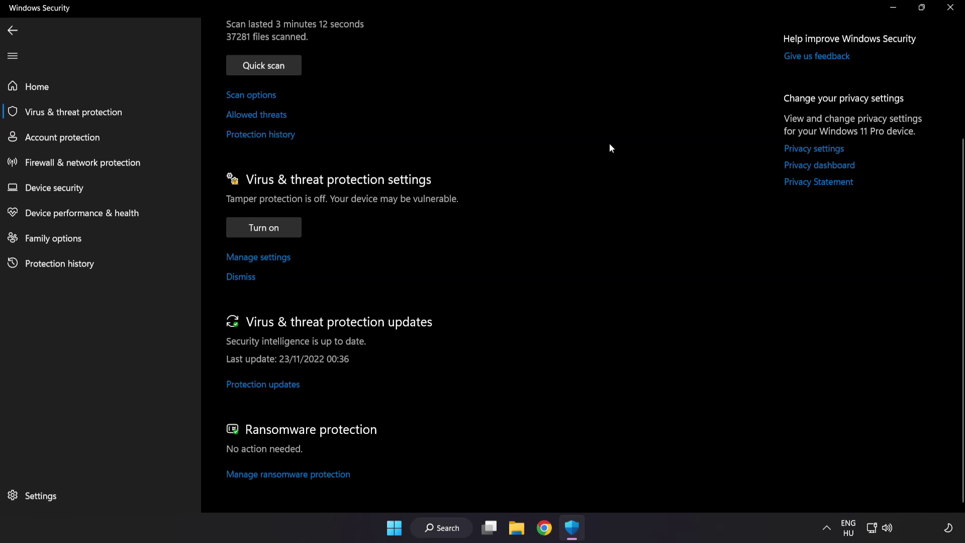
left_click(265, 259)
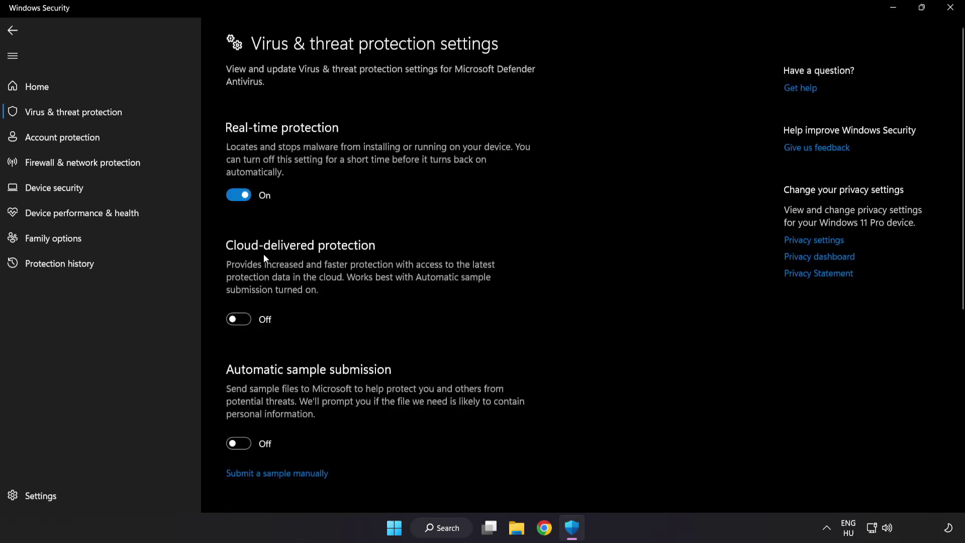
scroll(561, 262, "down", 6)
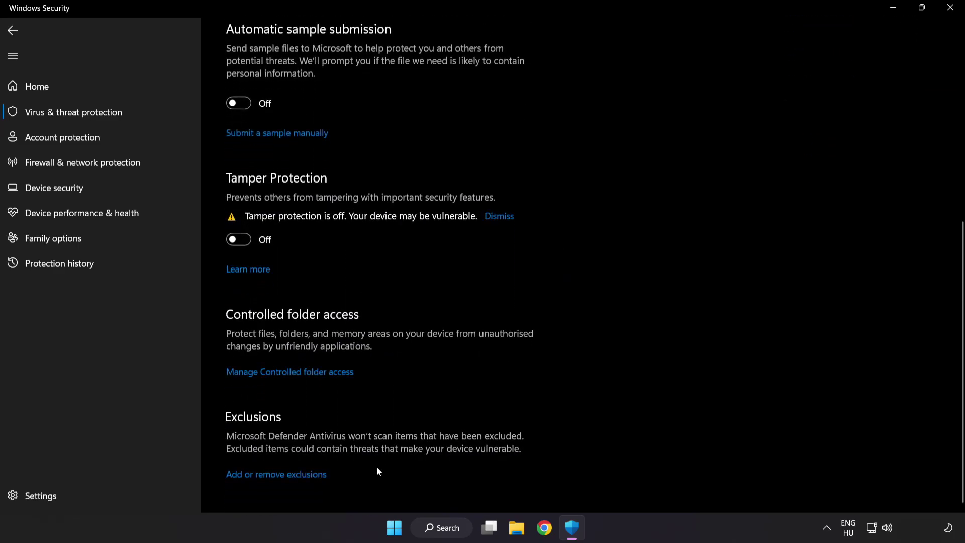
Open the Defender exclusions list and expand the Add an exclusion dropdown.
left_click(282, 475)
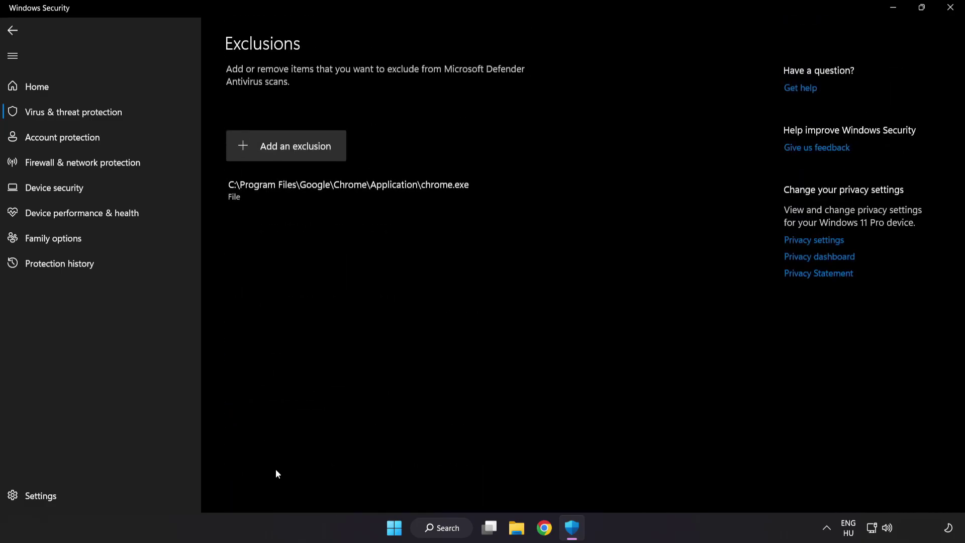
left_click(288, 153)
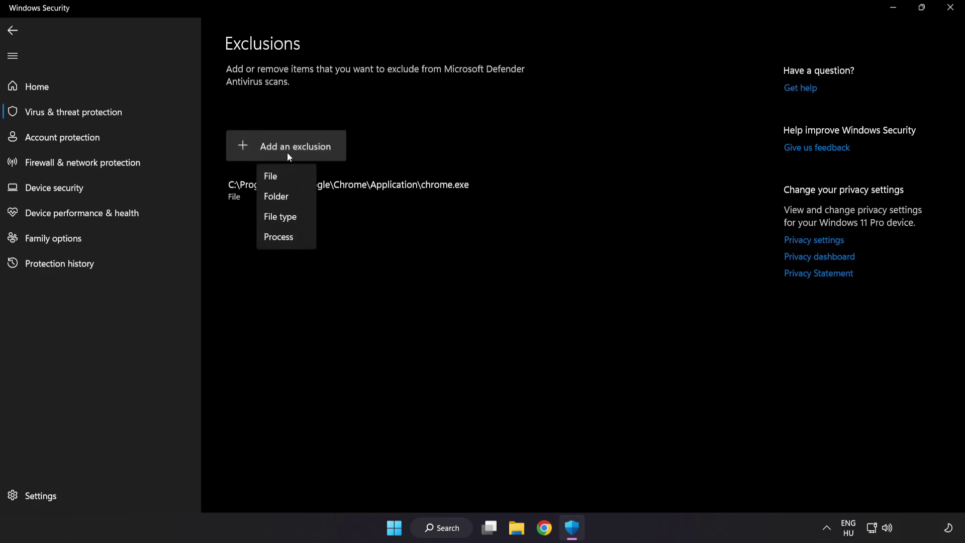
Add the NOT WORKING APP shortcut in C:\Program Files (x86)\NOT WORKING APP as a file exclusion.
left_click(280, 178)
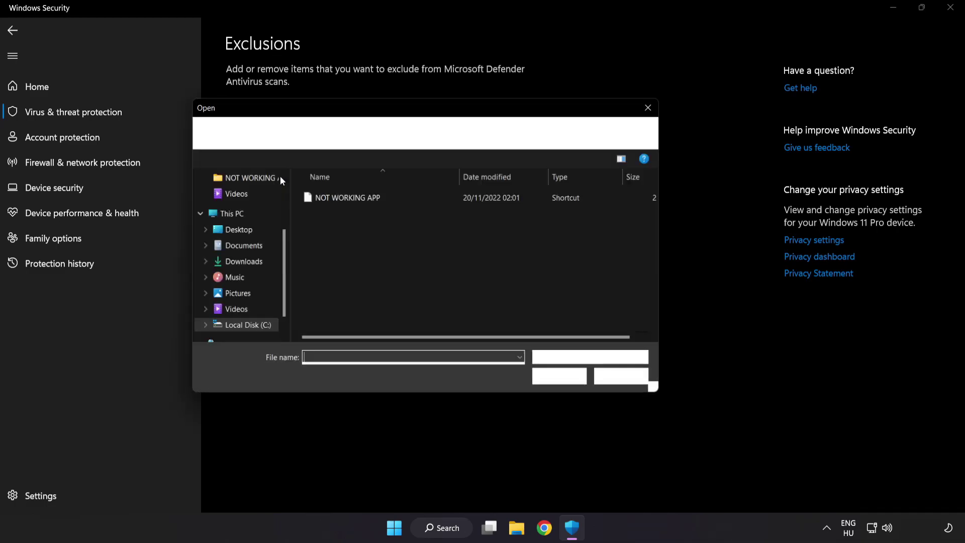
left_click(309, 135)
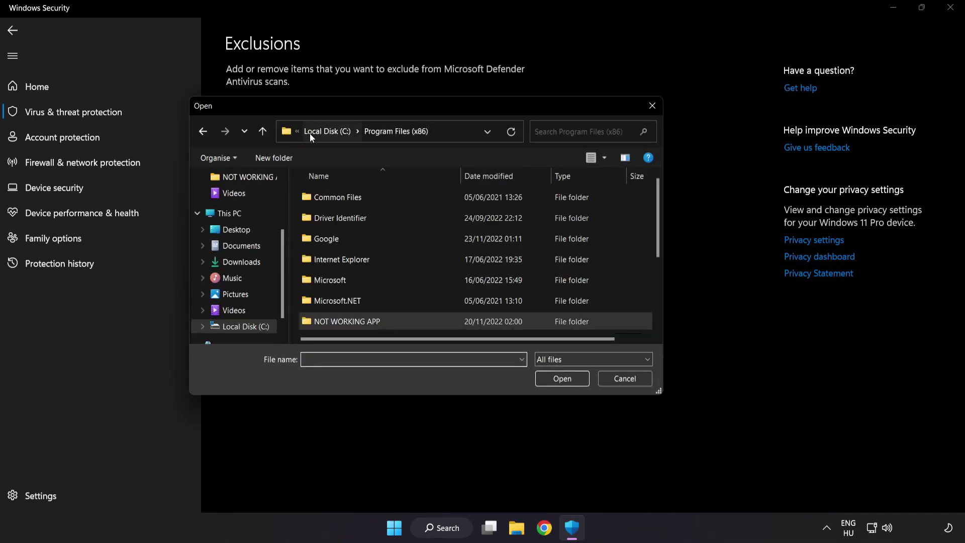
left_click(315, 130)
left_click(318, 130)
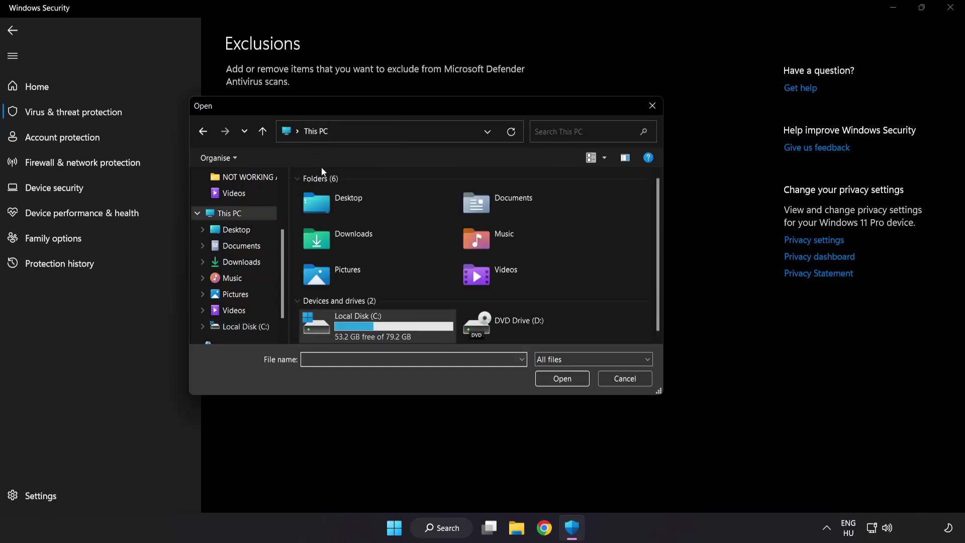
double_click(360, 329)
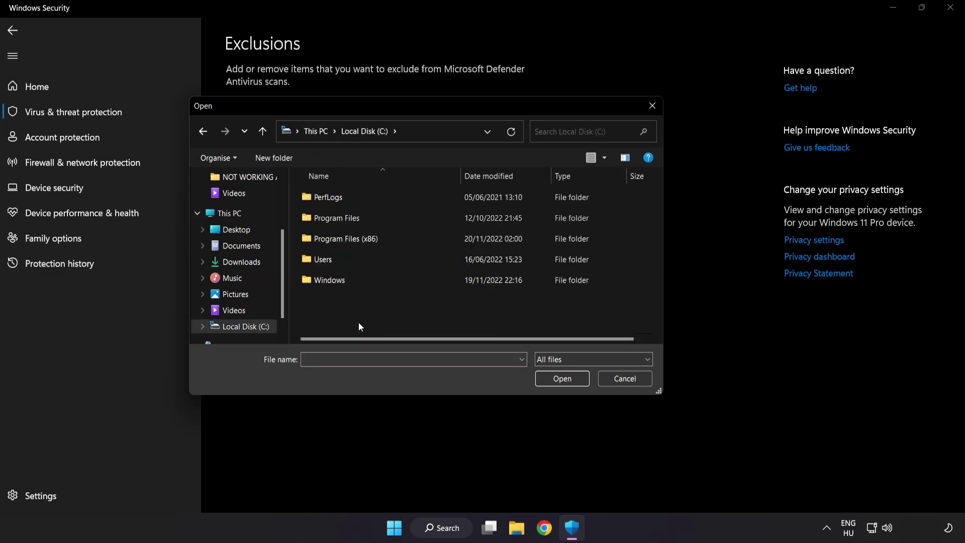
double_click(371, 238)
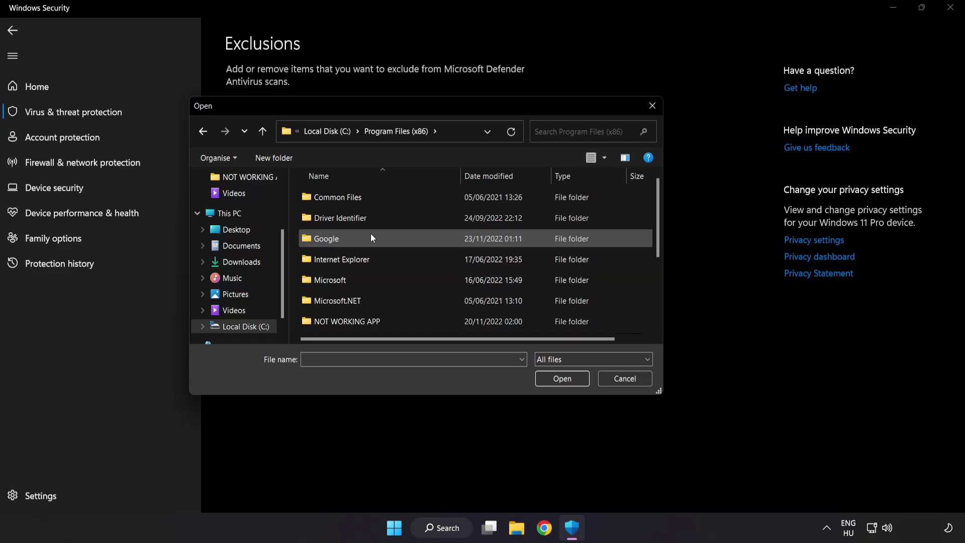
scroll(356, 317, "down", 1)
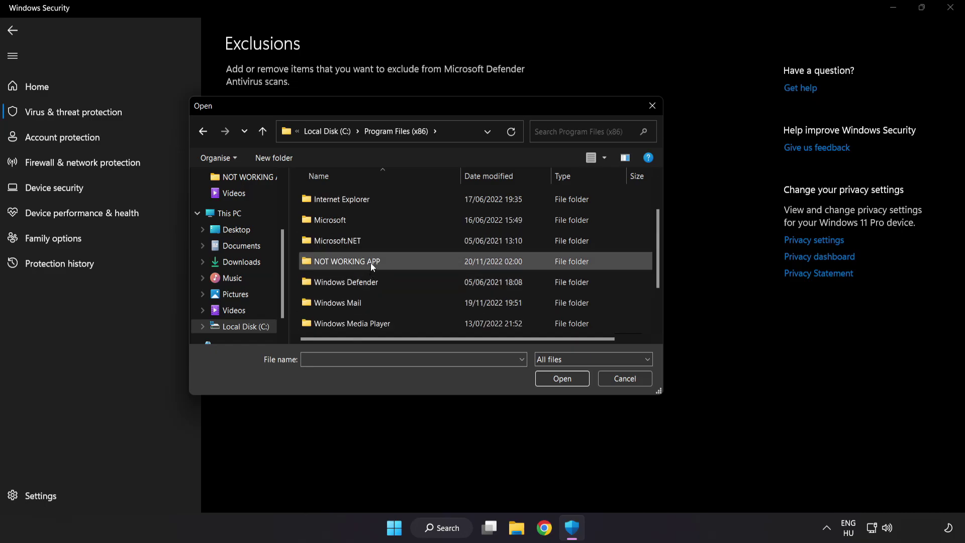
double_click(382, 261)
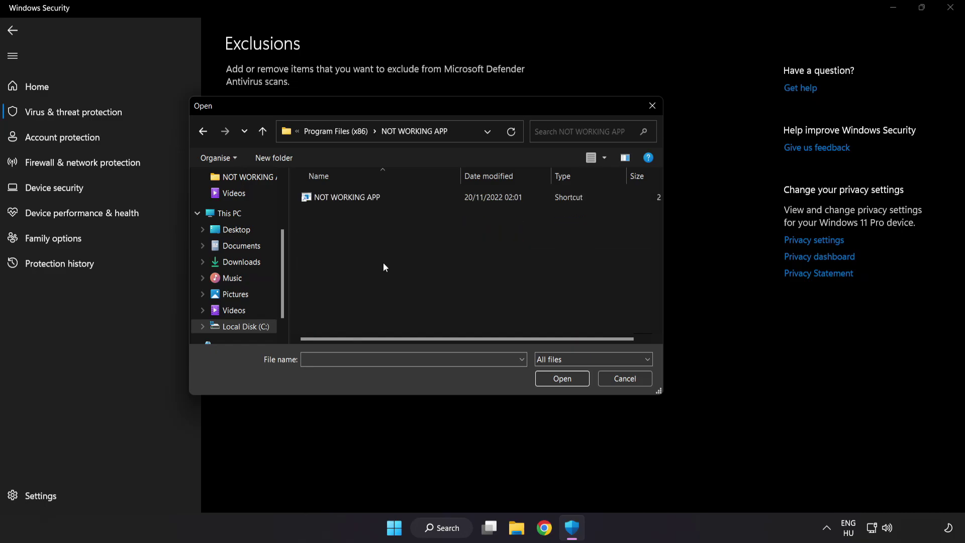
left_click(351, 198)
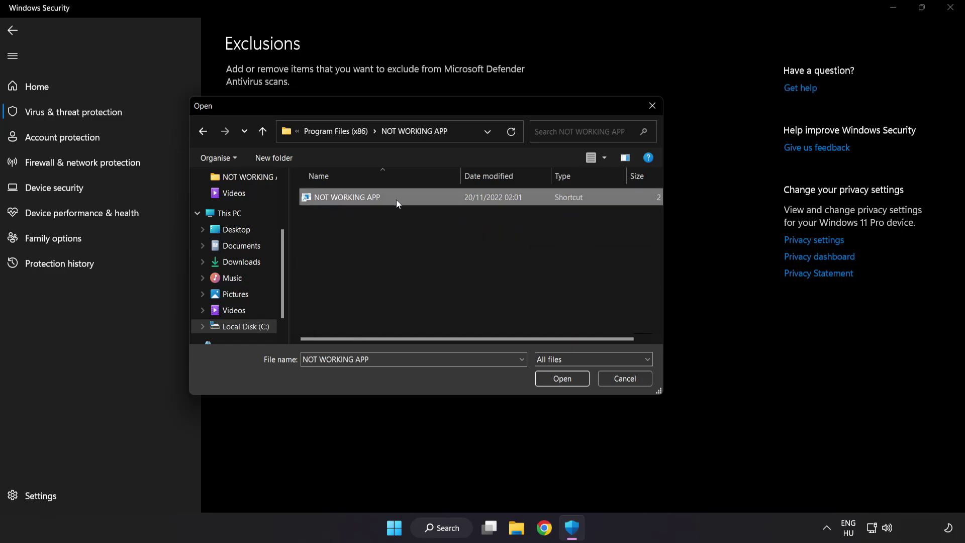
left_click(563, 381)
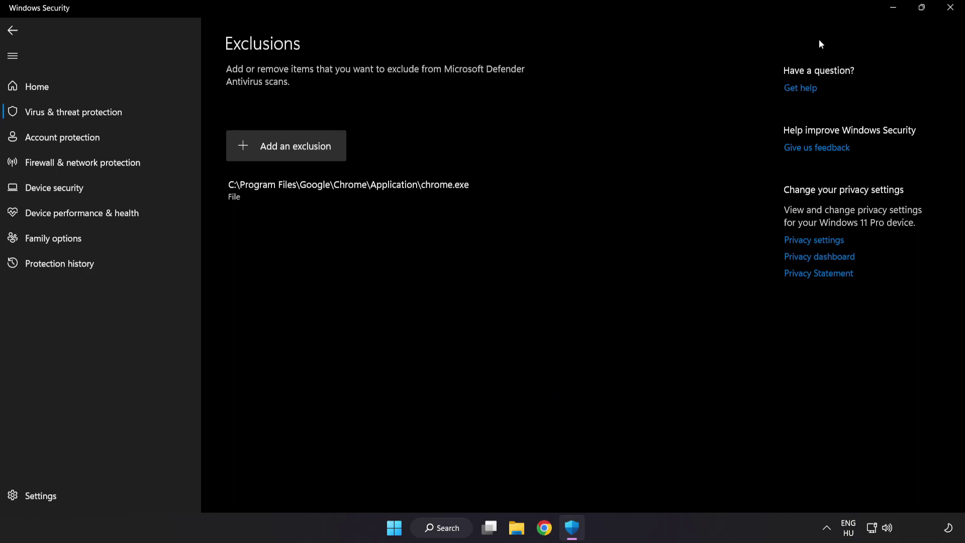
Close Windows Security and bring up the Start menu power options, including Restart.
left_click(948, 16)
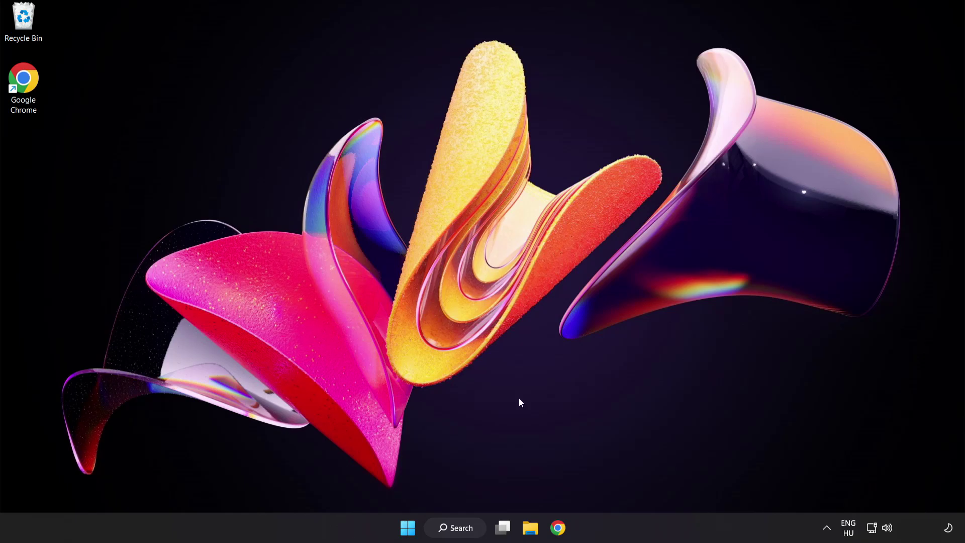
key("super")
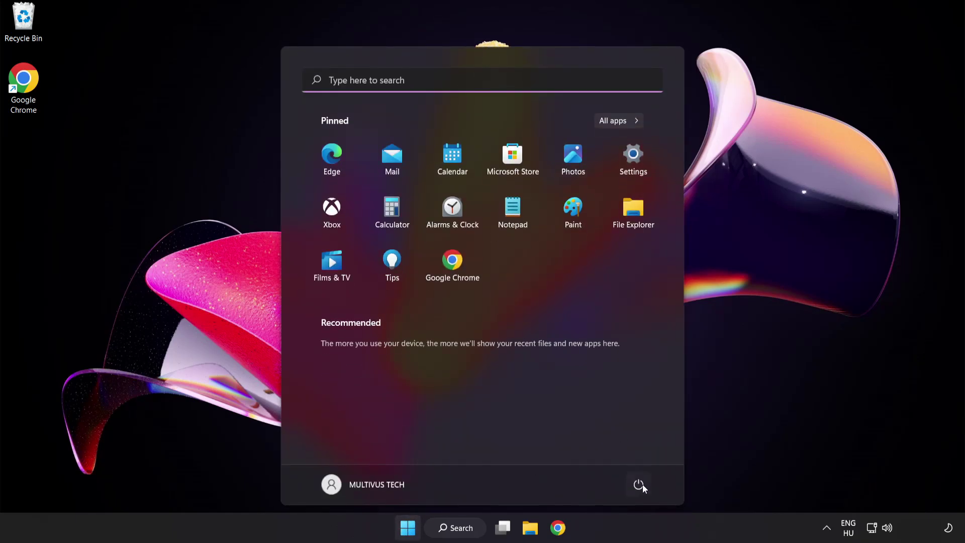
left_click(638, 484)
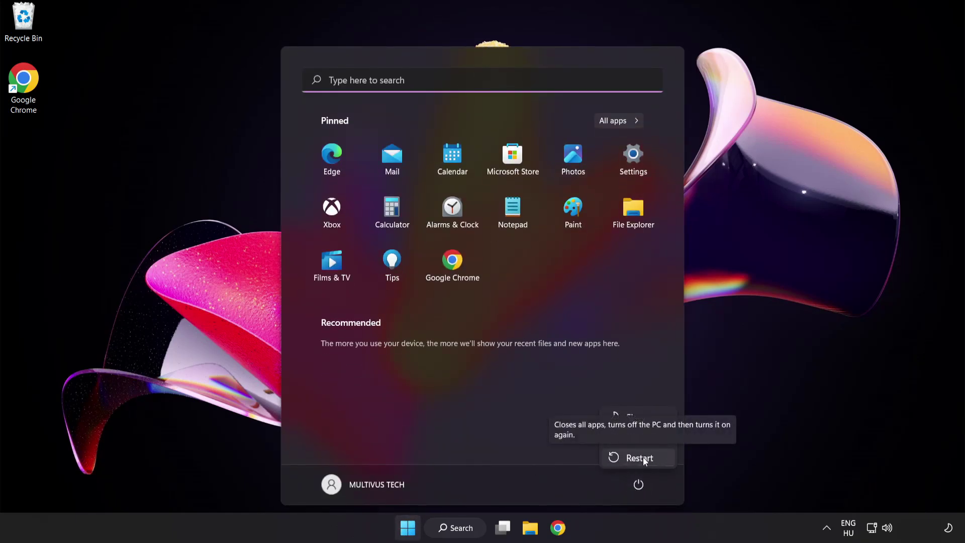